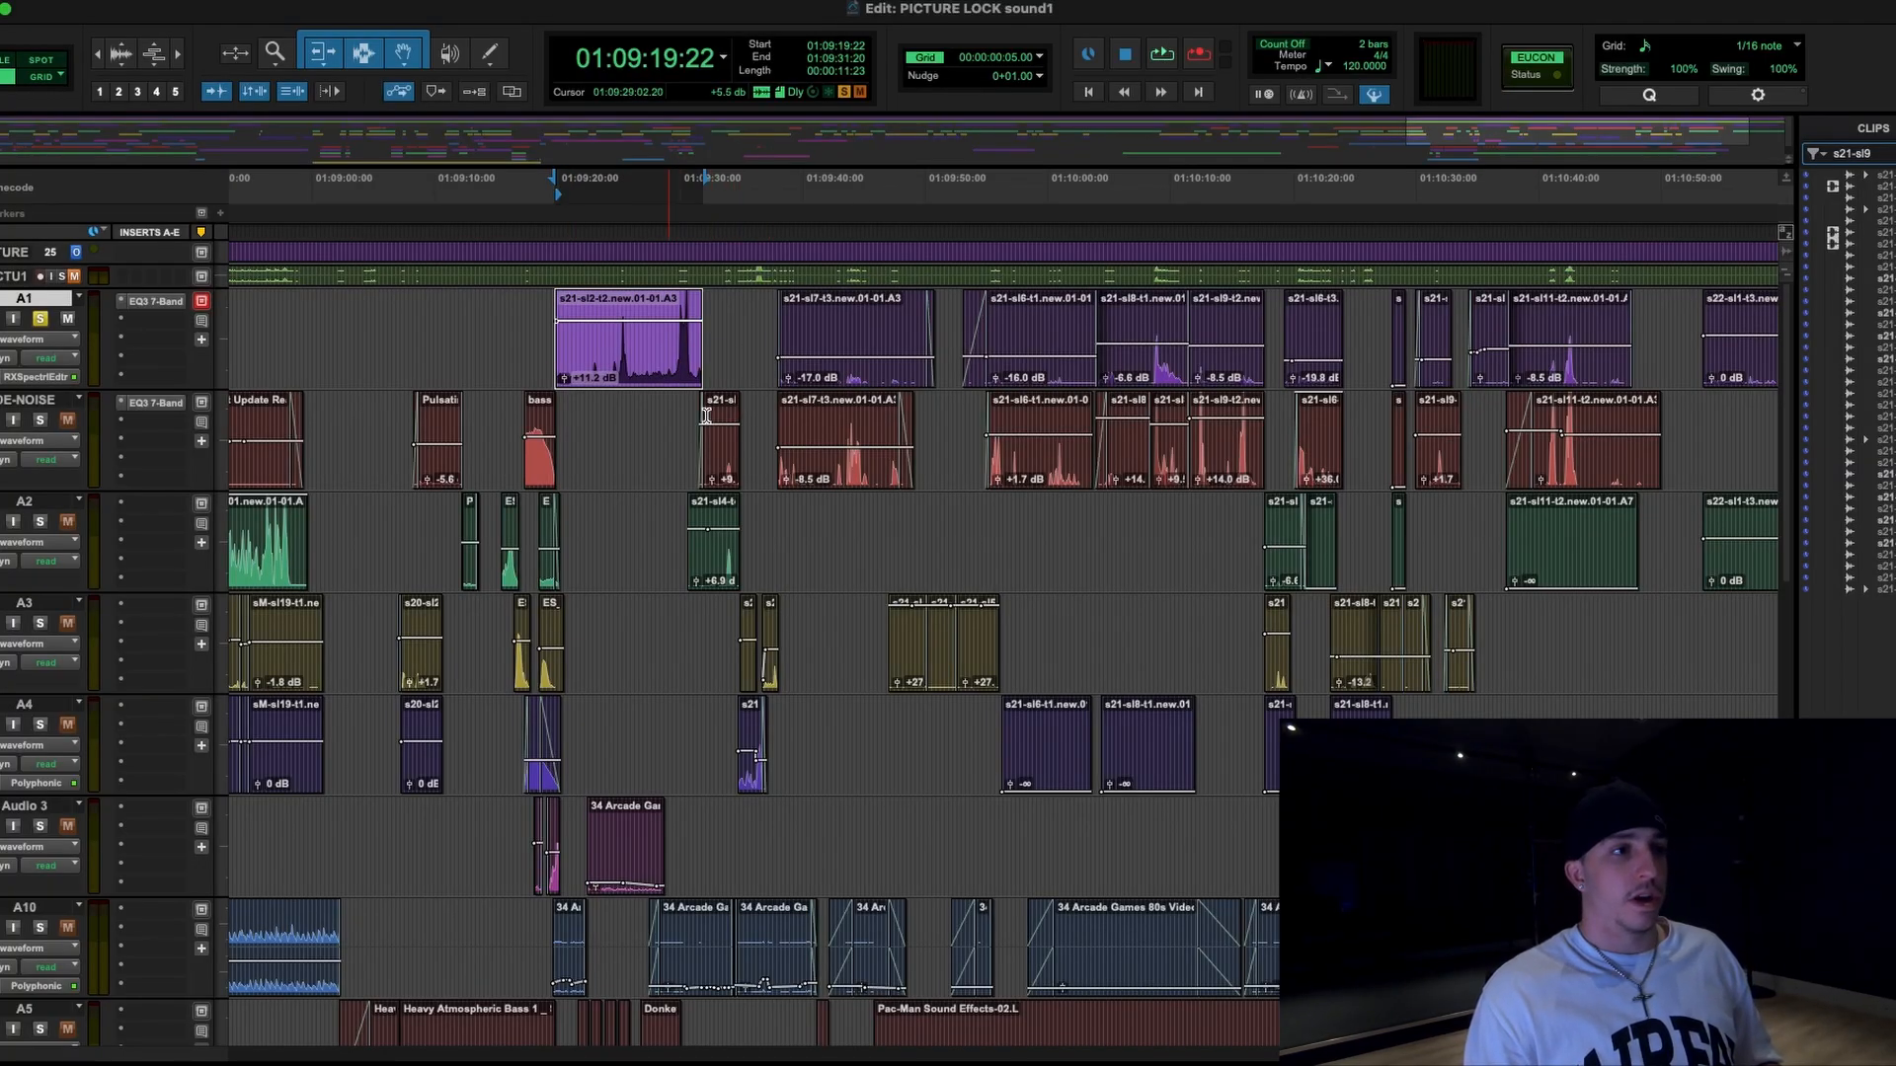
Duplicate the s21-sl2-t2 clip from track A1 onto the DE-NOISE track at the same timecode
key("t")
key("t")
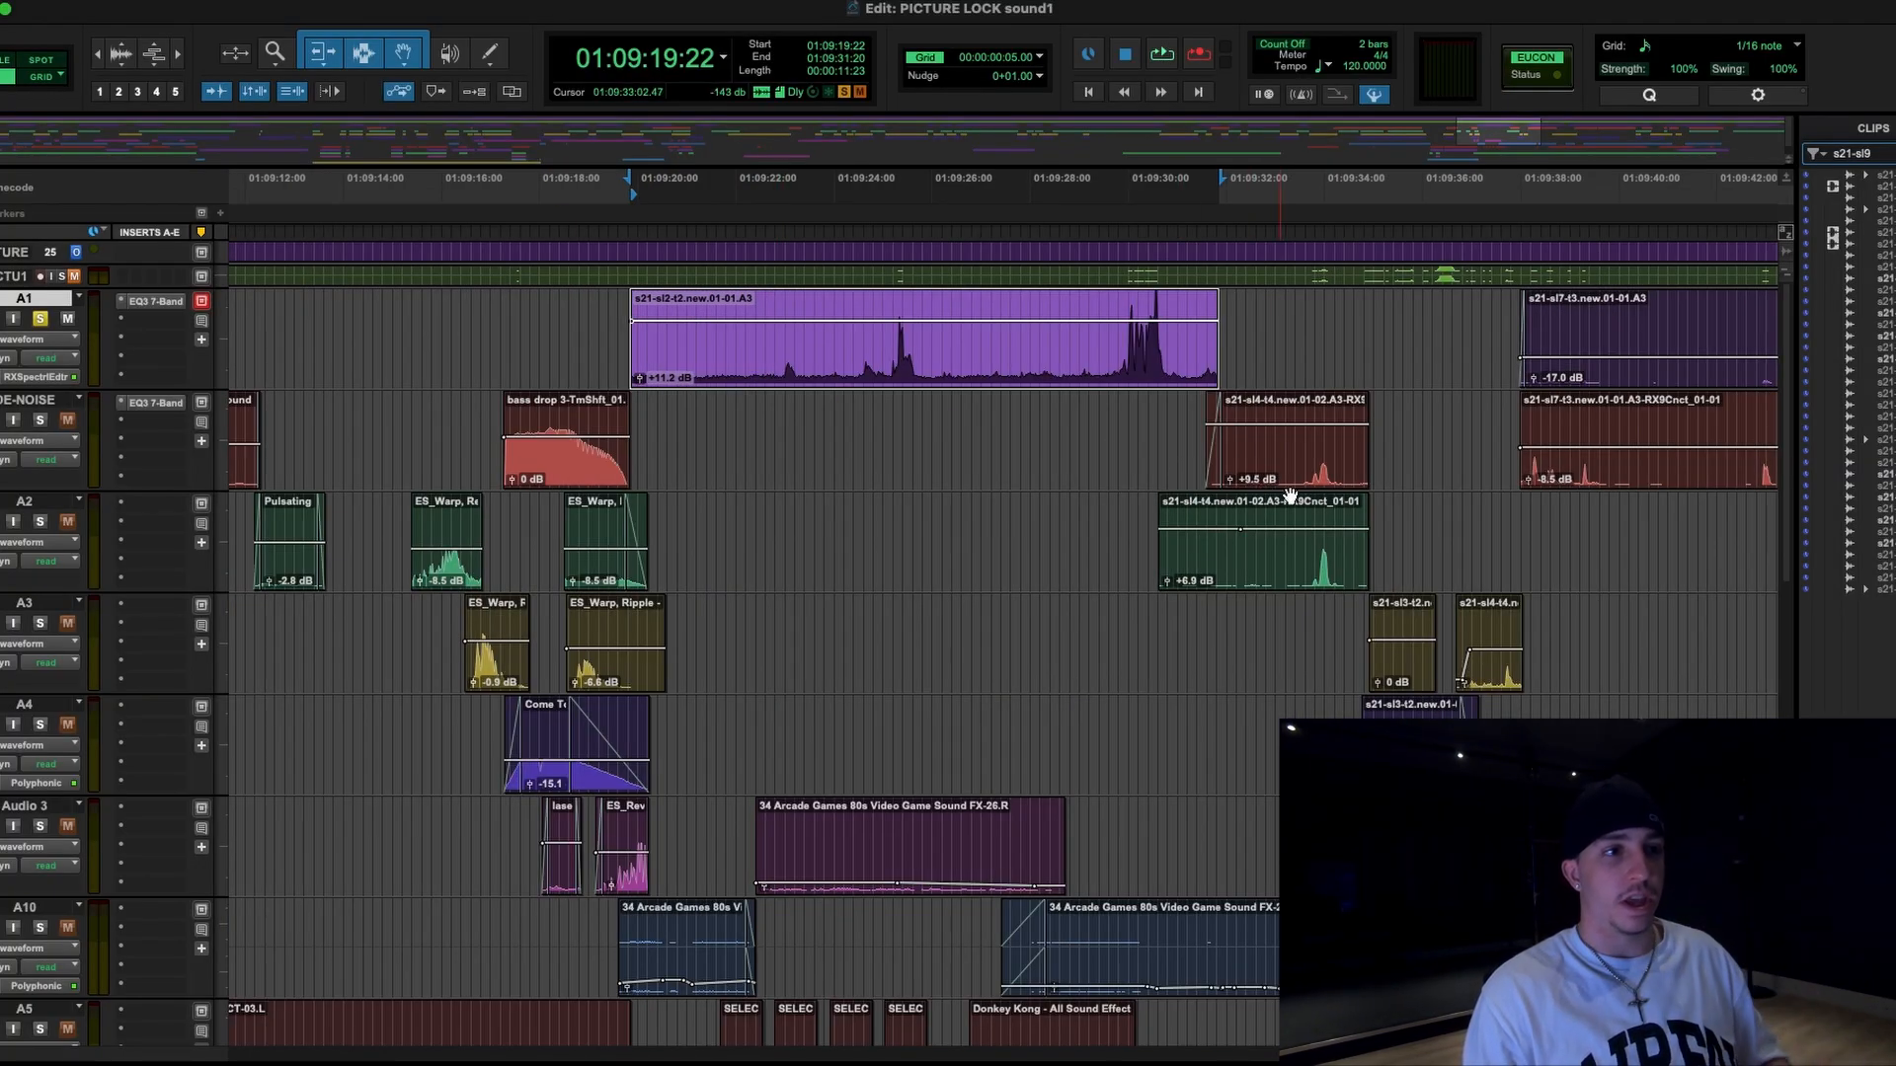
left_click(1213, 461)
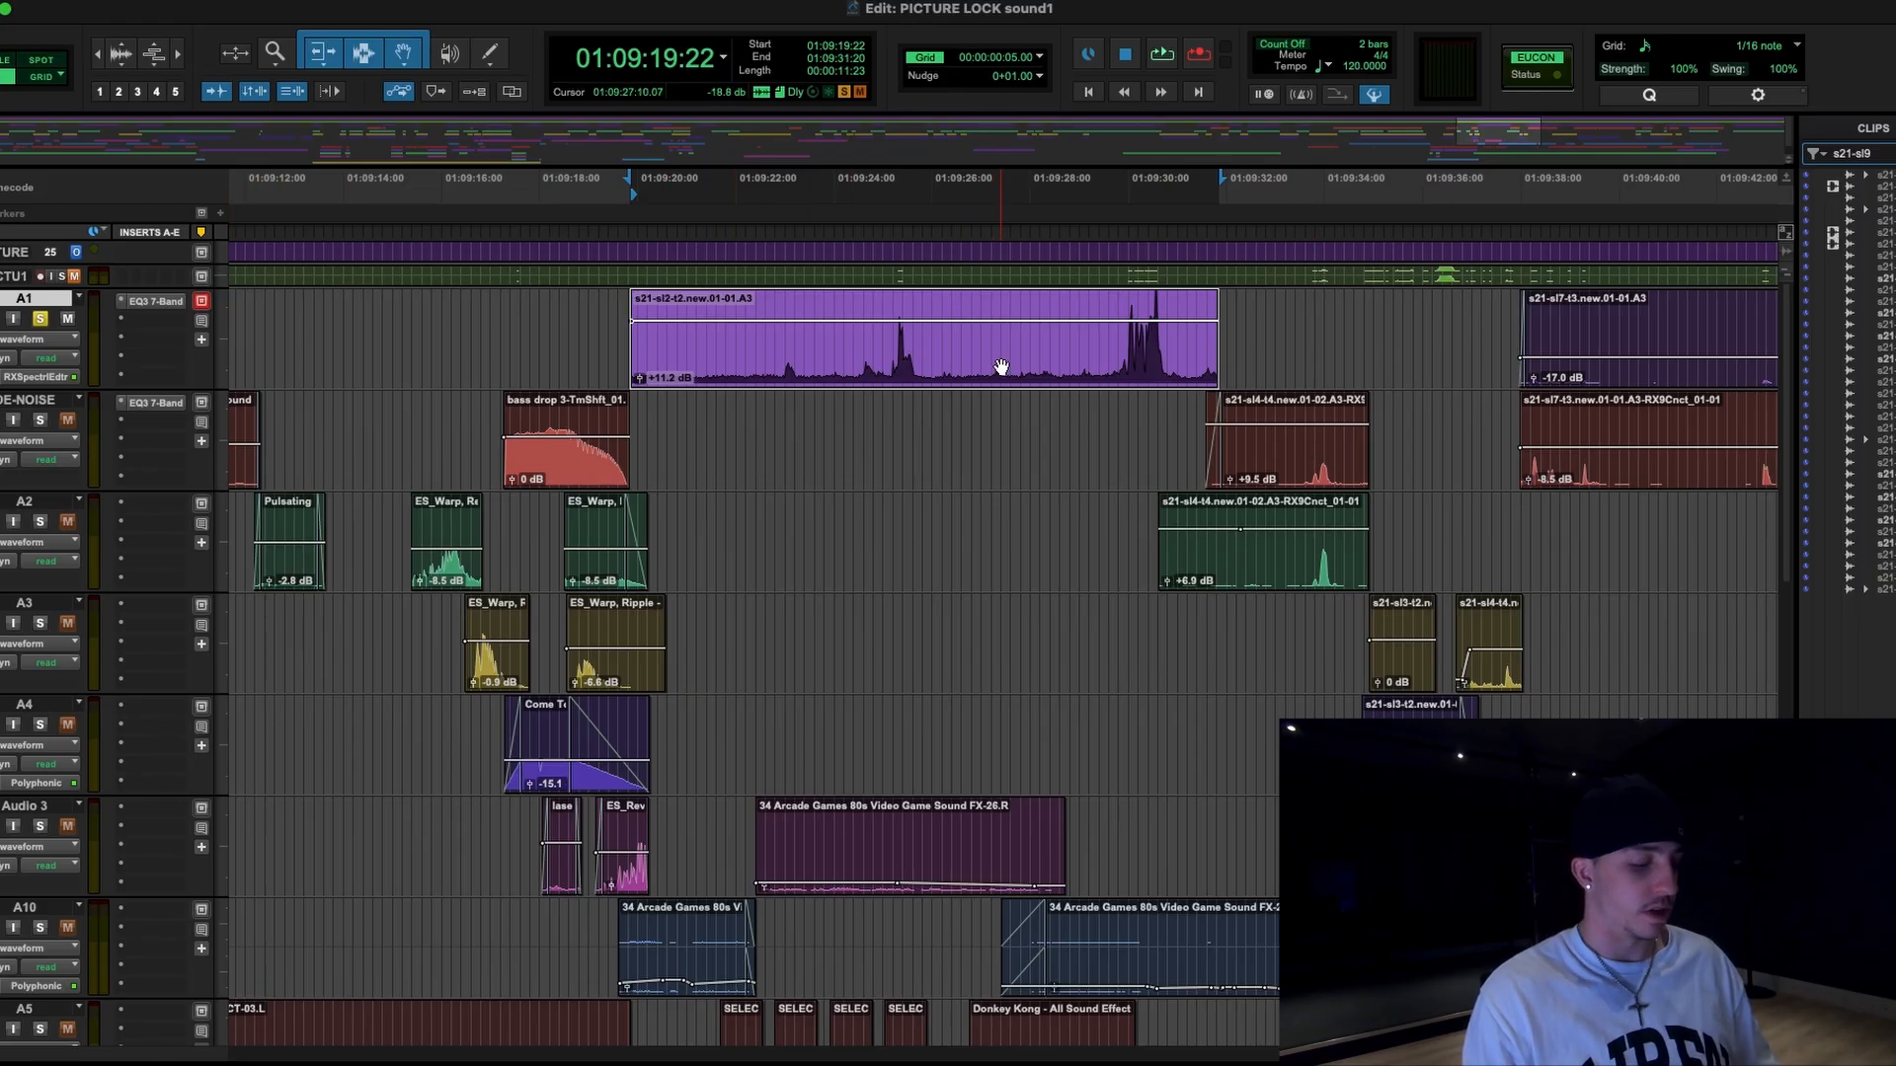
left_click_drag(1002, 371, 1002, 446)
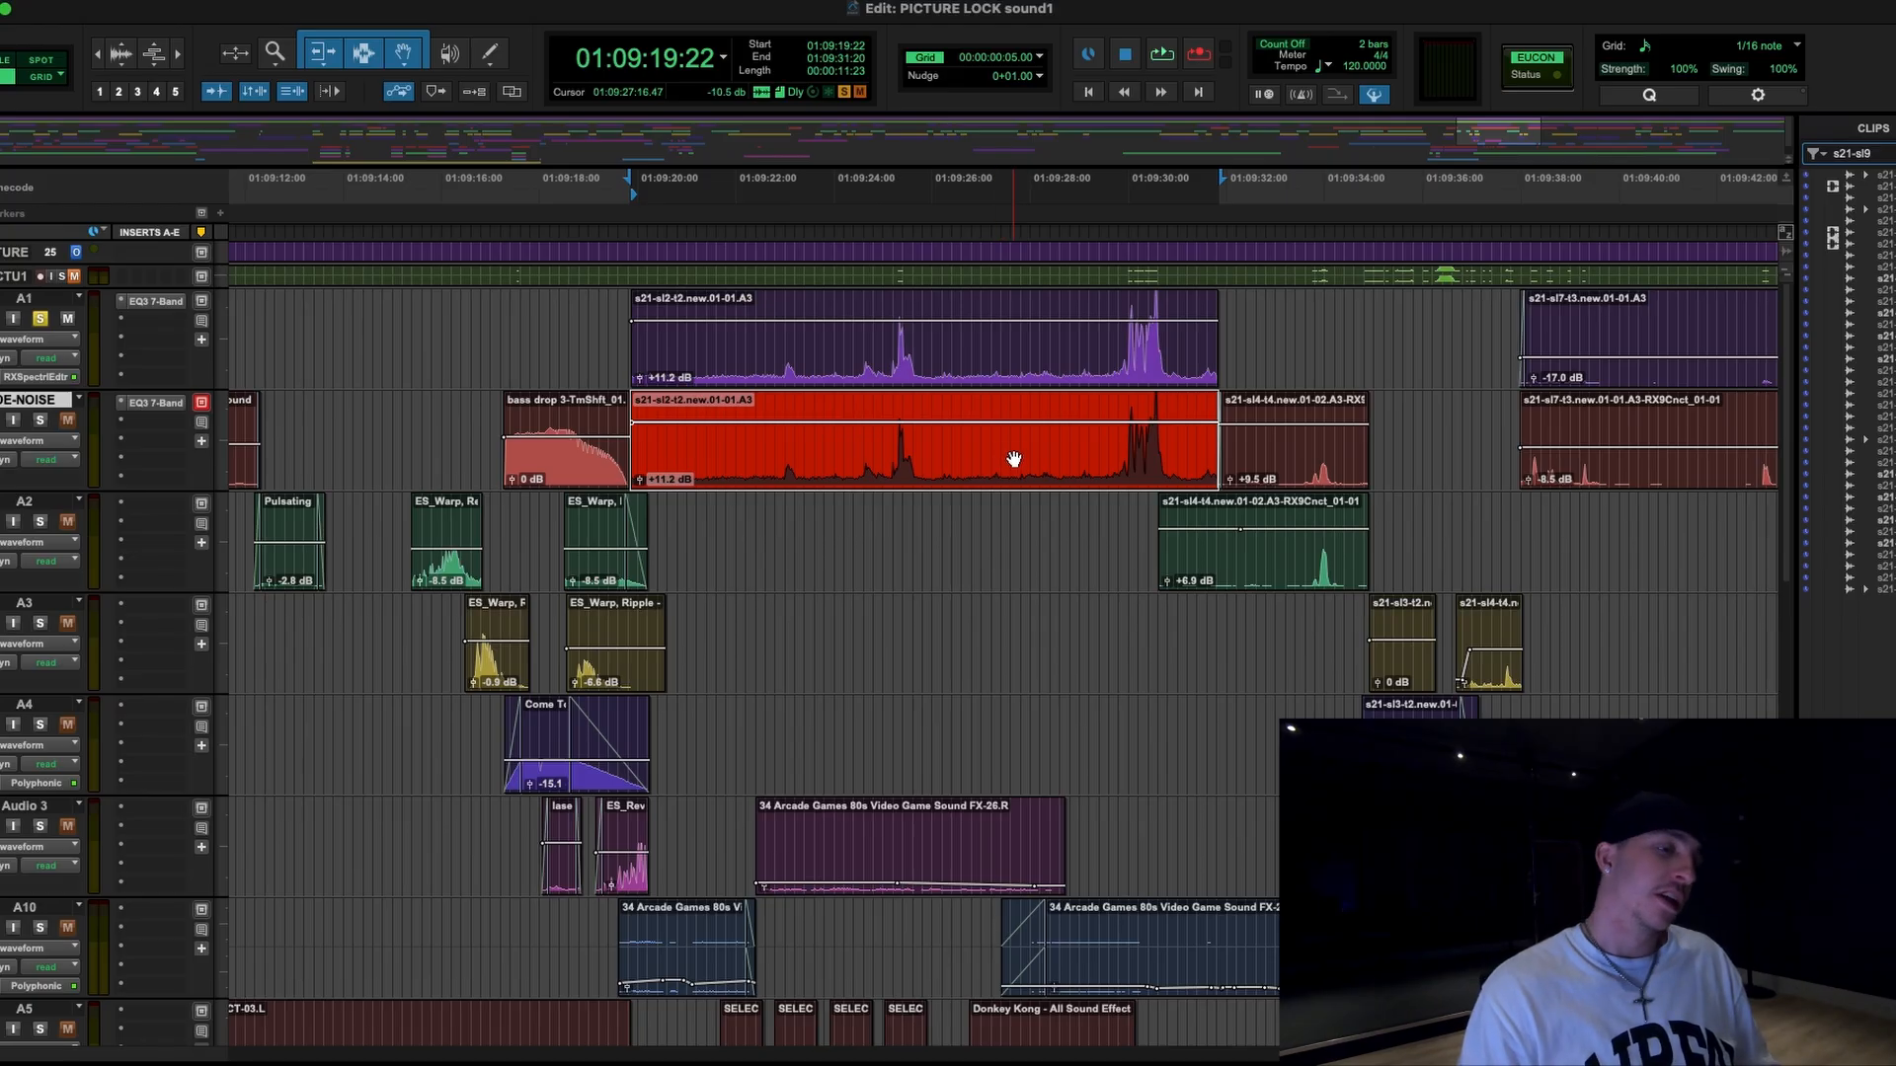
key("super+z")
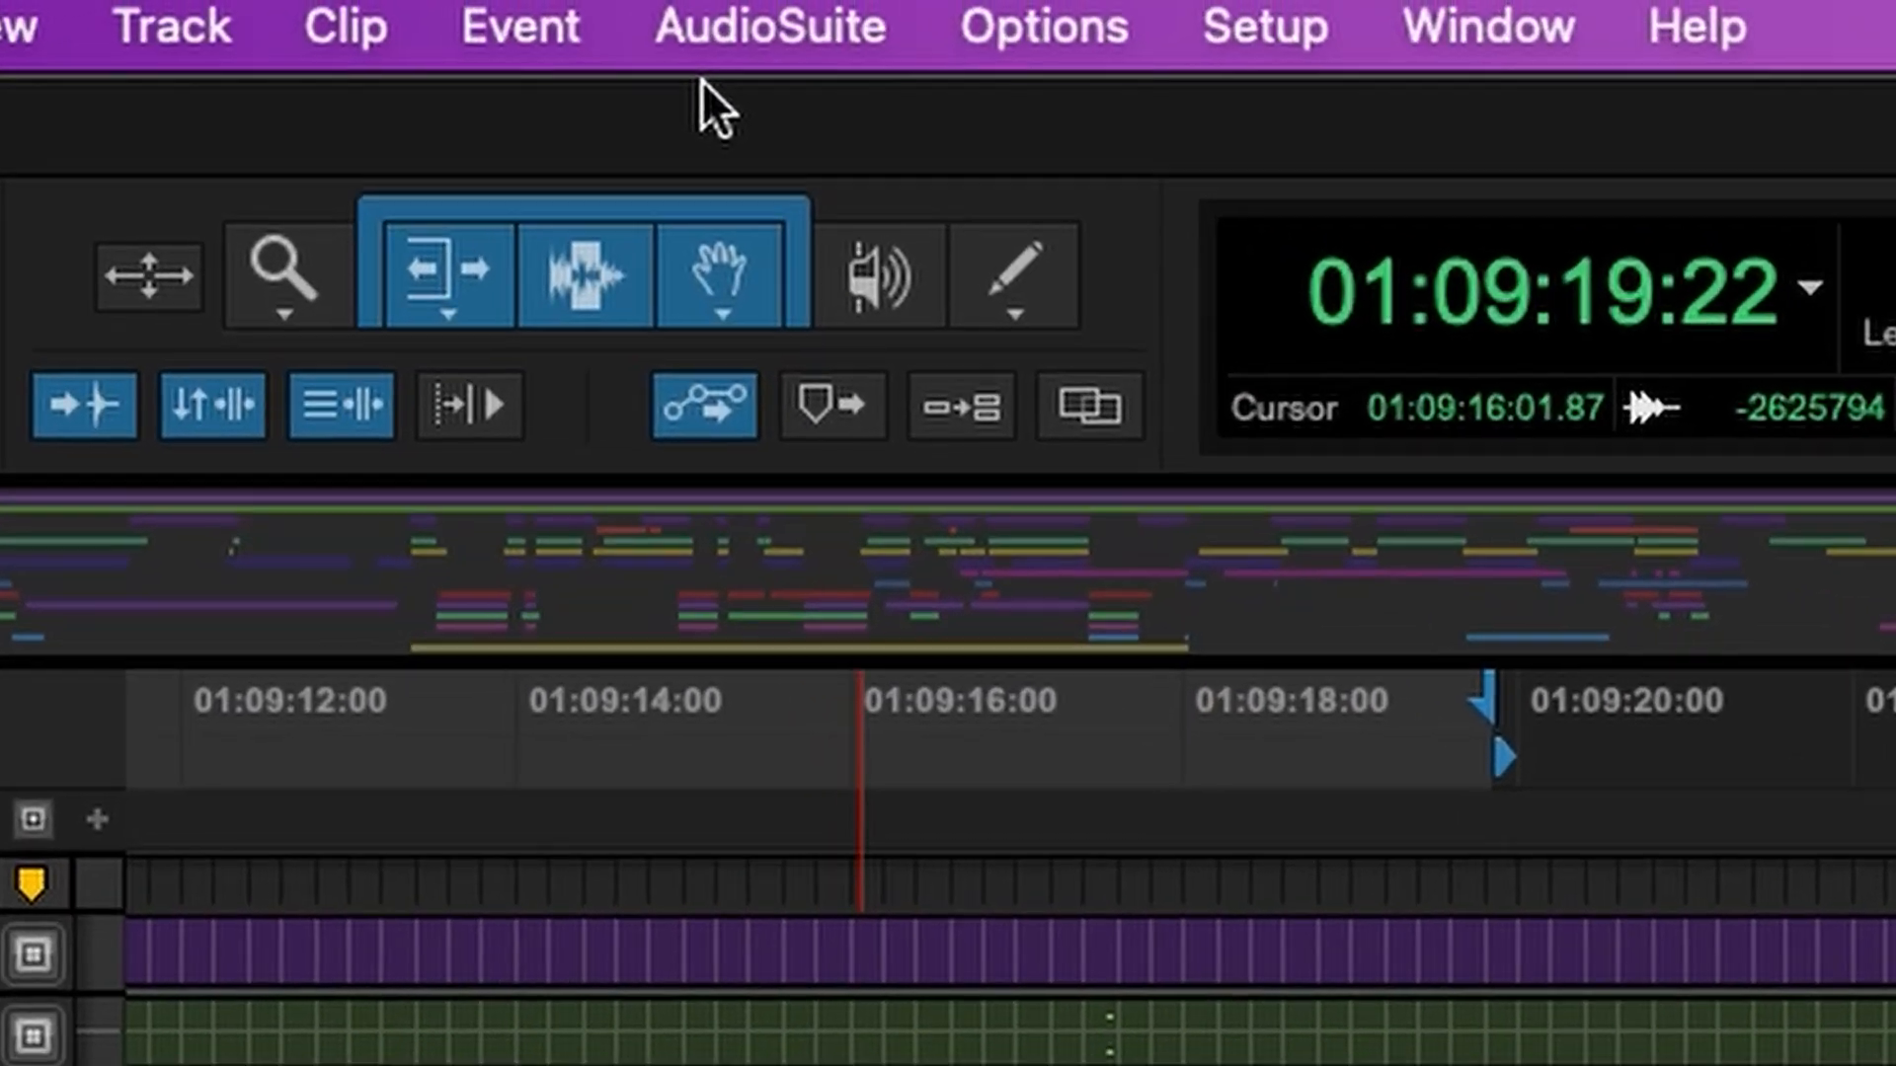
Send the duplicated clip to RX through the RX 9 Connect AudioSuite plug-in in Repair mode
left_click(435, 12)
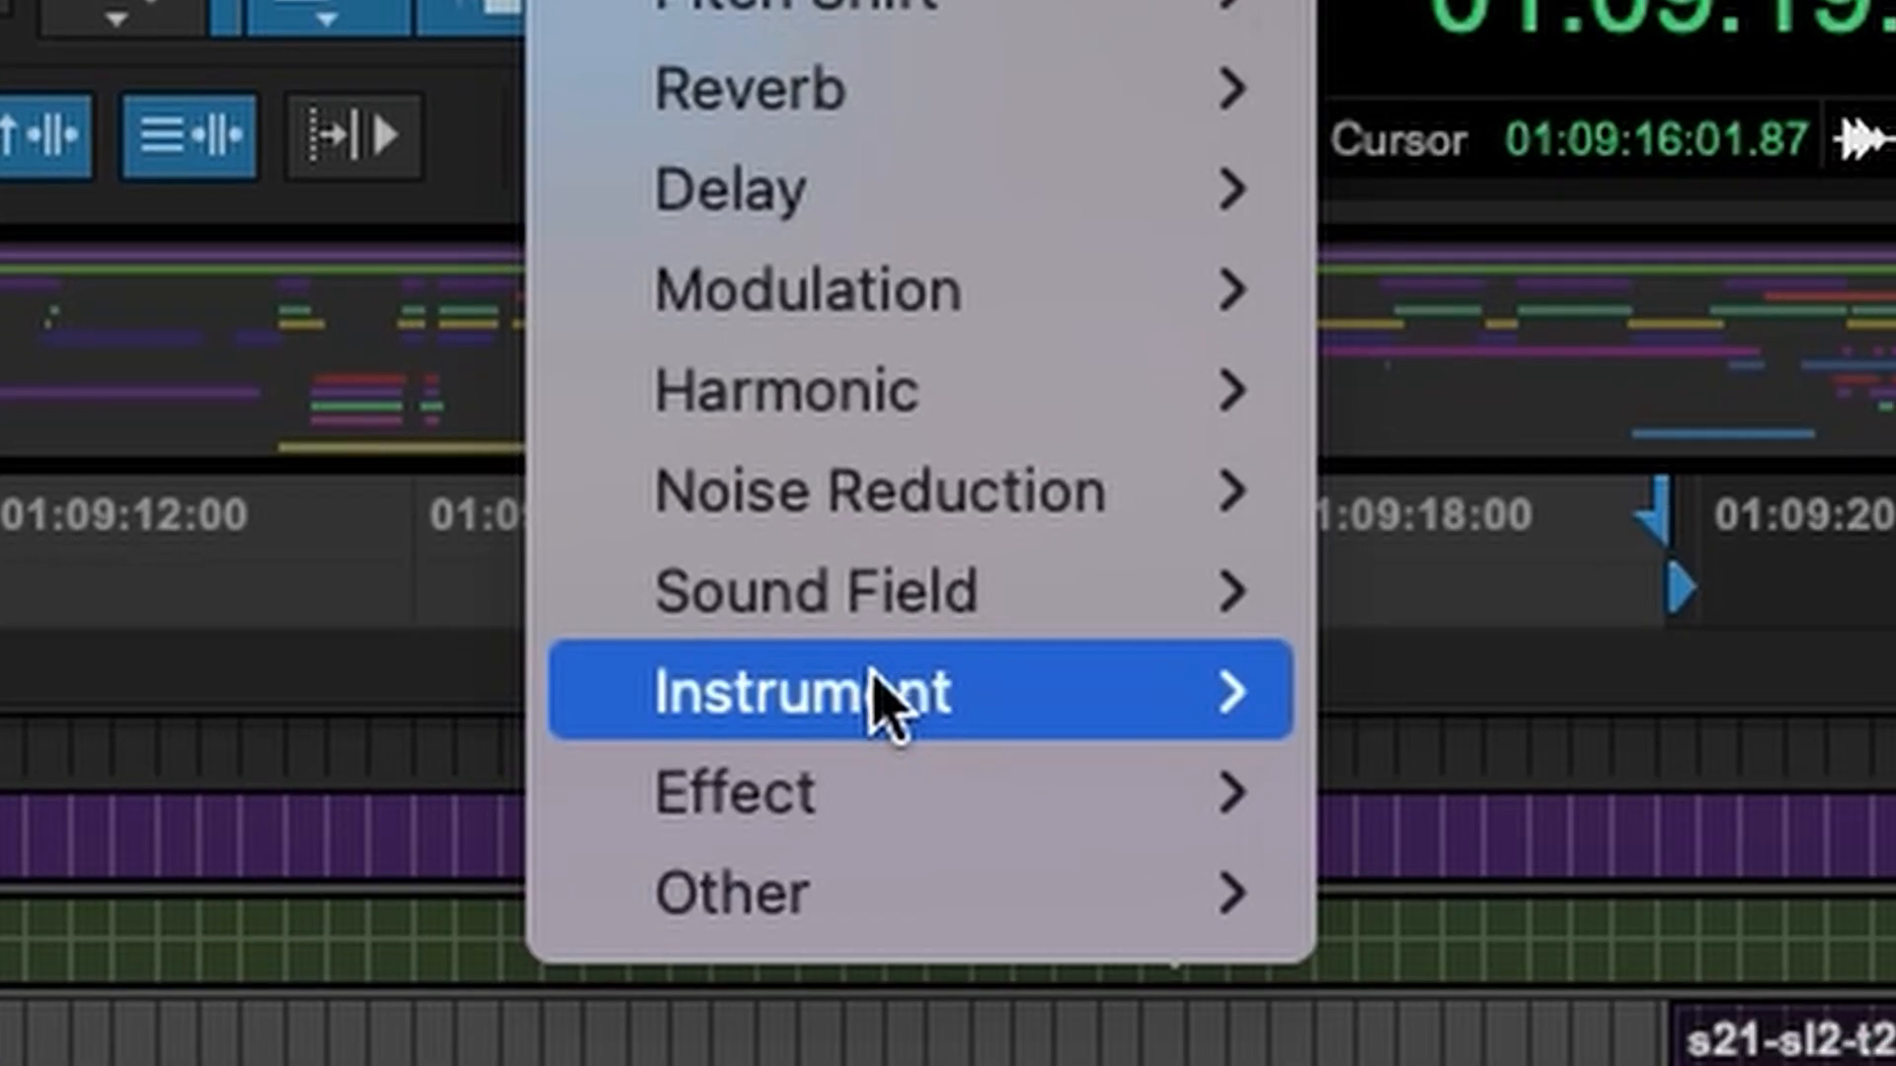
mouse_move(897, 533)
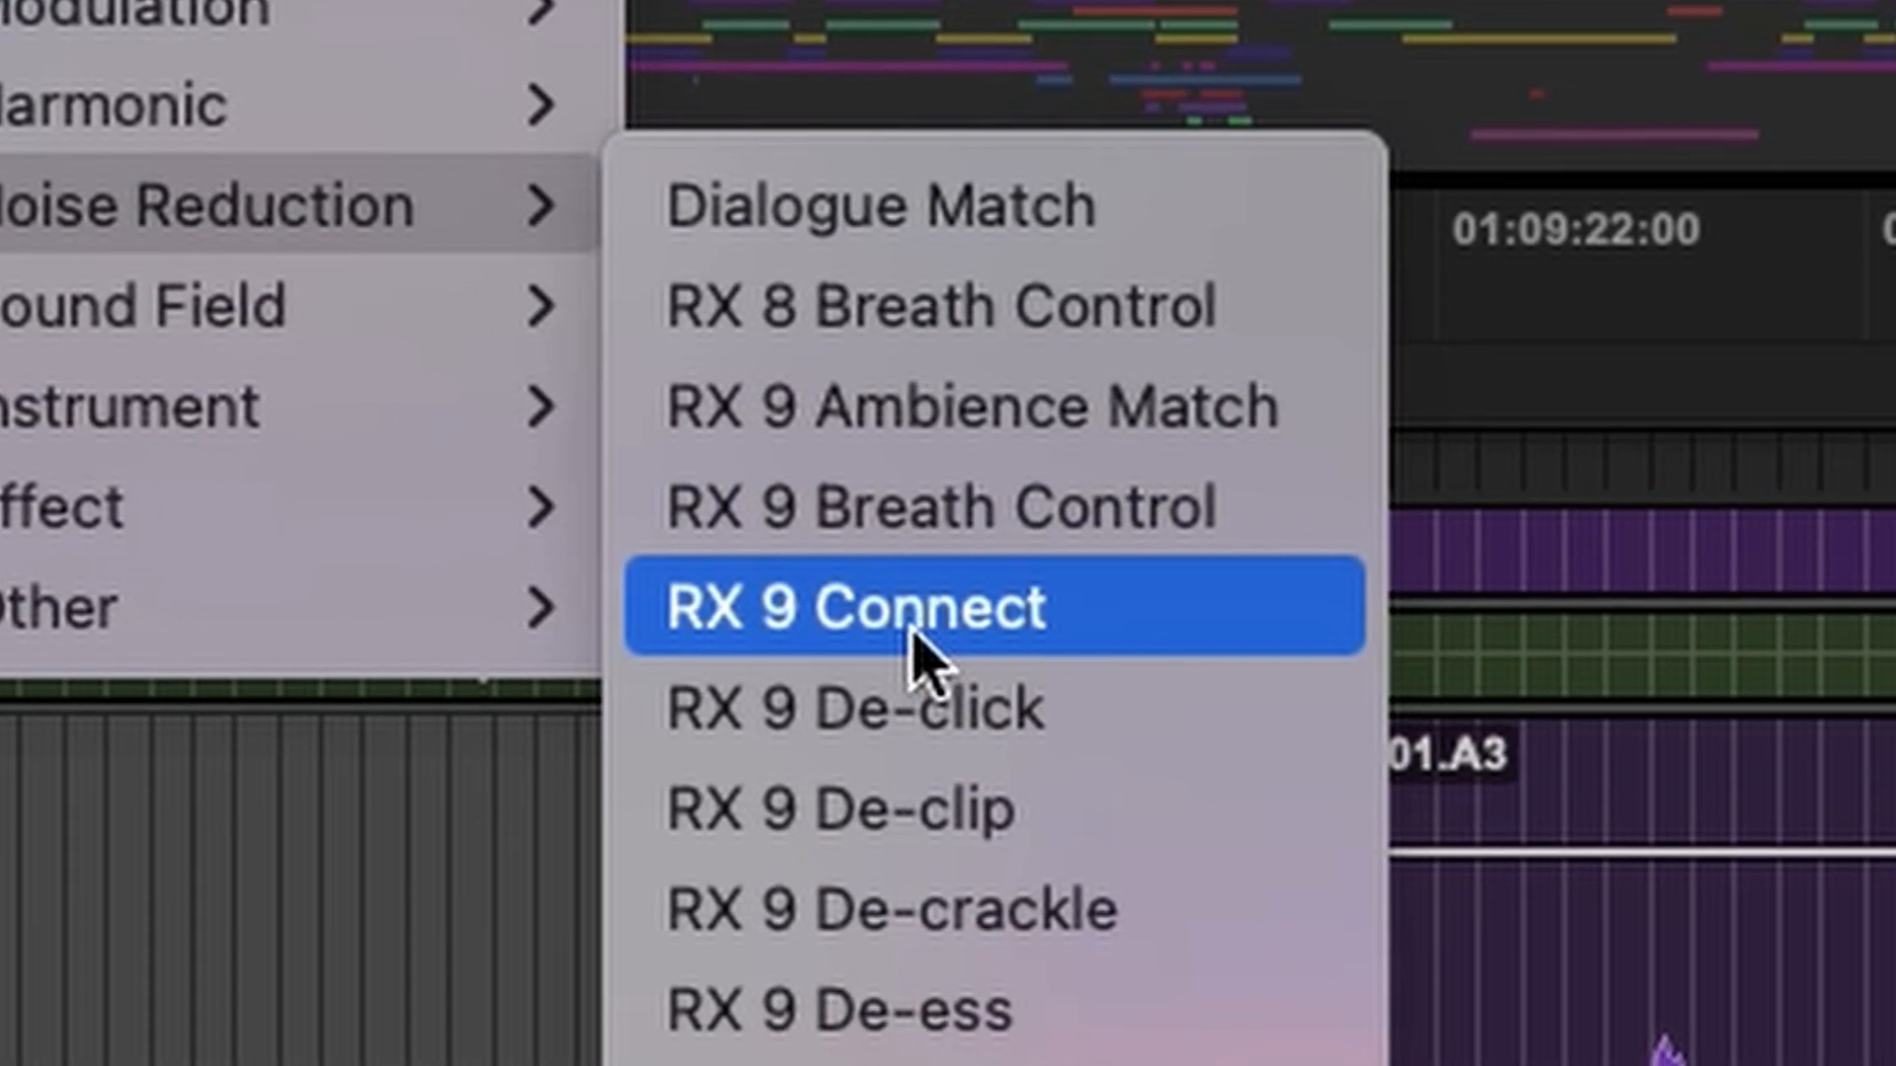
left_click(913, 632)
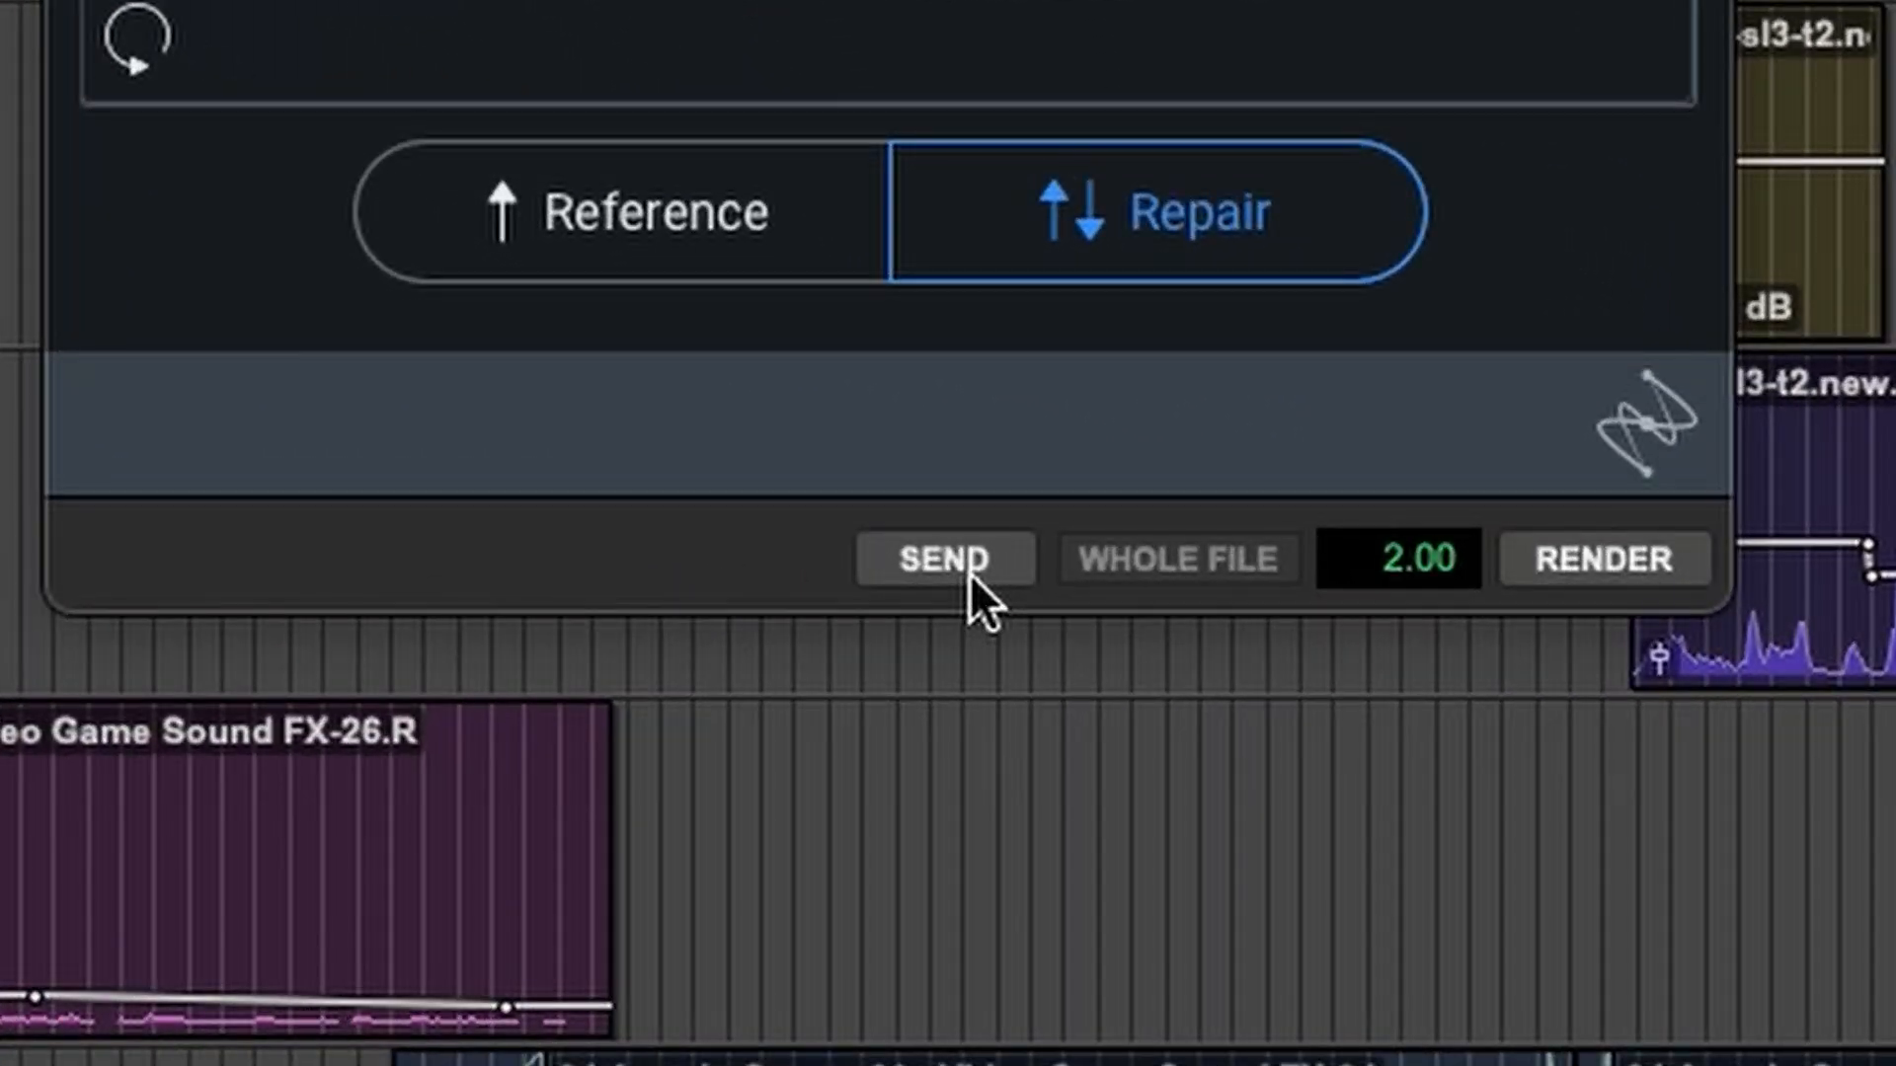
left_click(1168, 760)
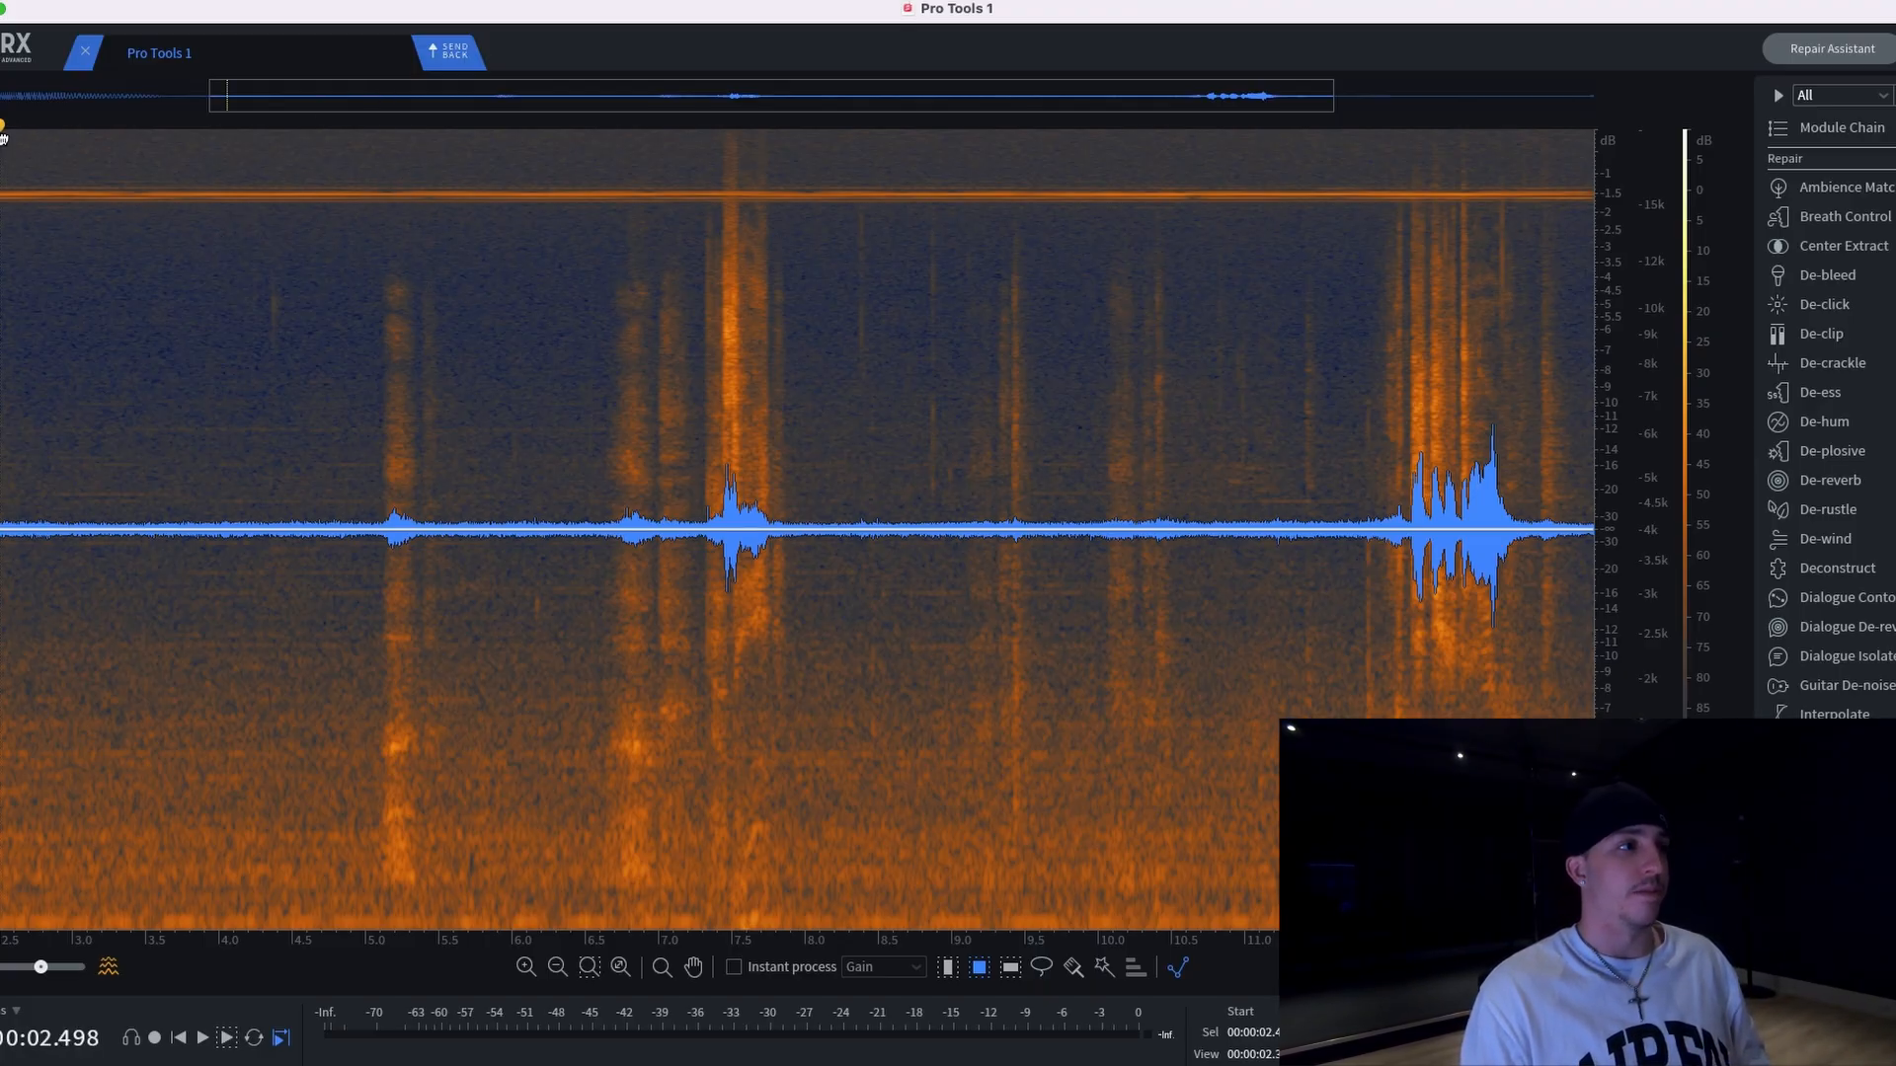
Delete the steady tone just above 15 kHz along the whole length of the clip and listen to the audio
key("space")
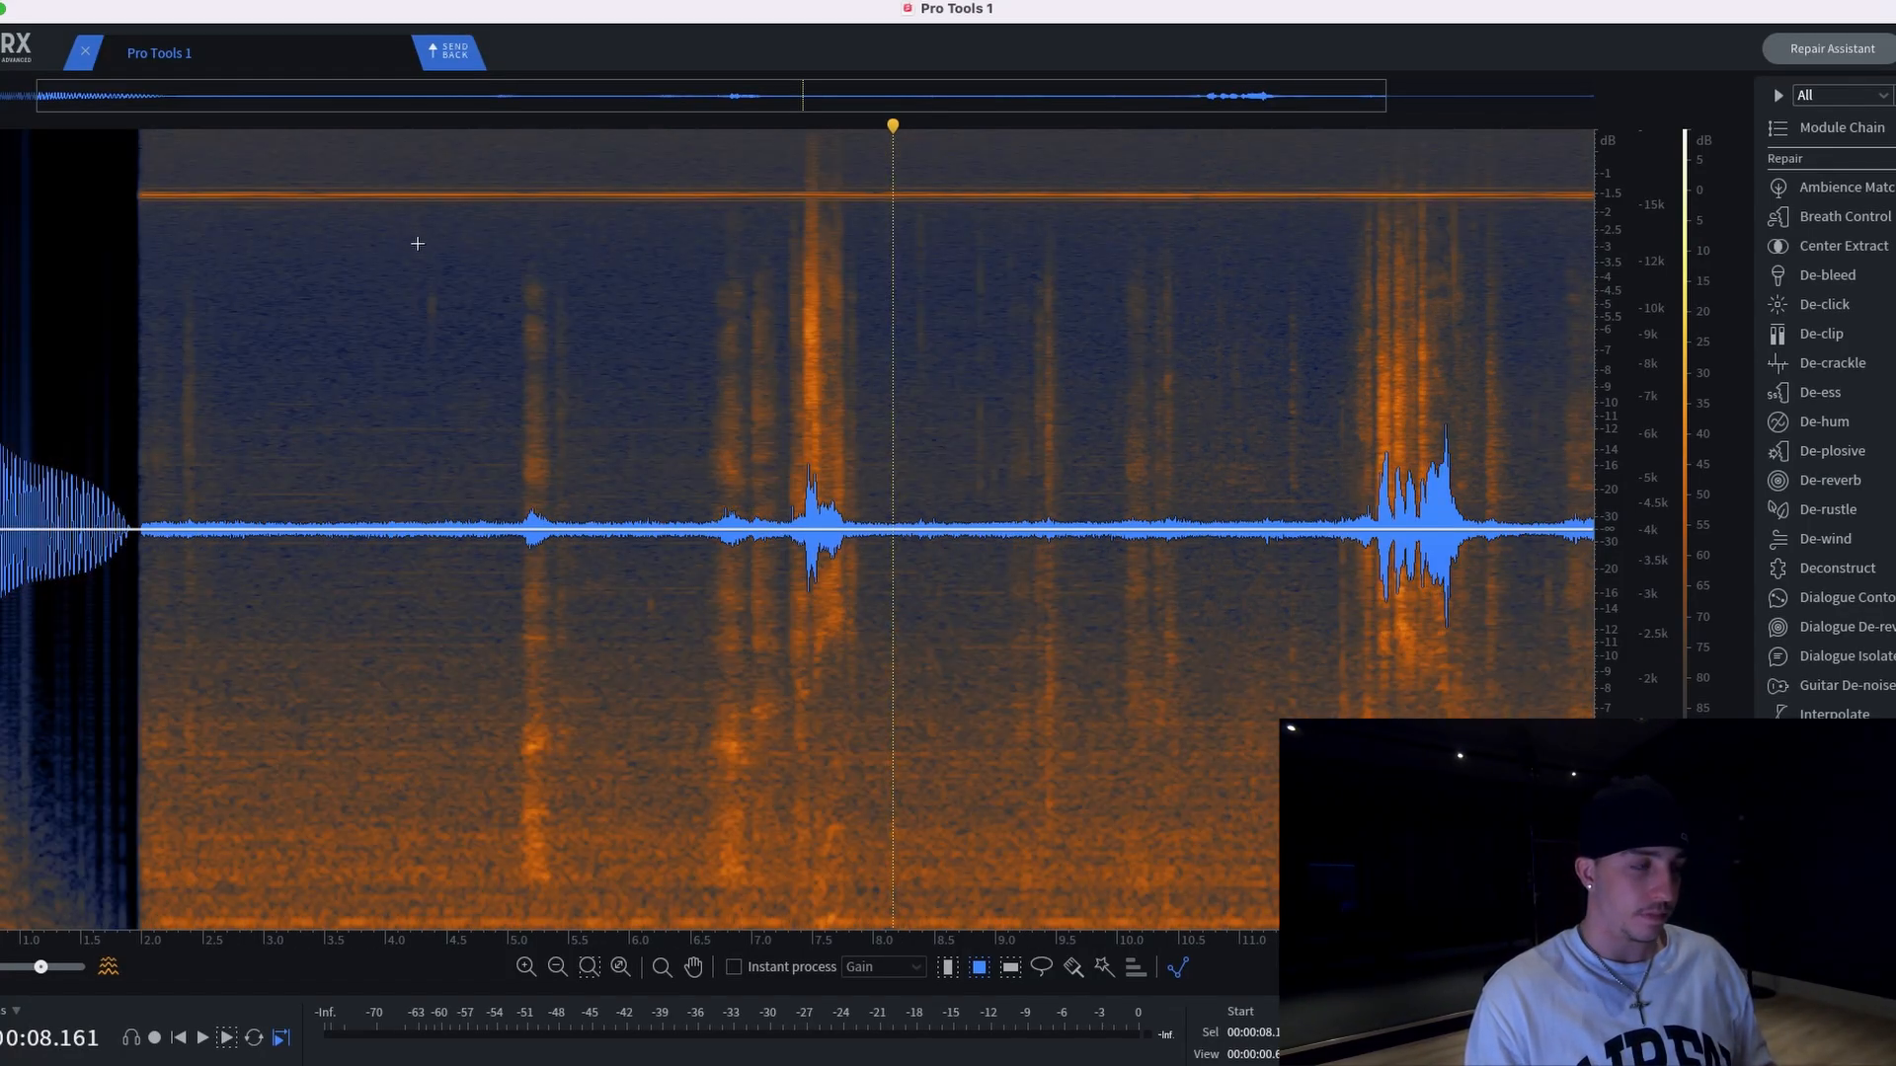
left_click_drag(128, 202, 1390, 187)
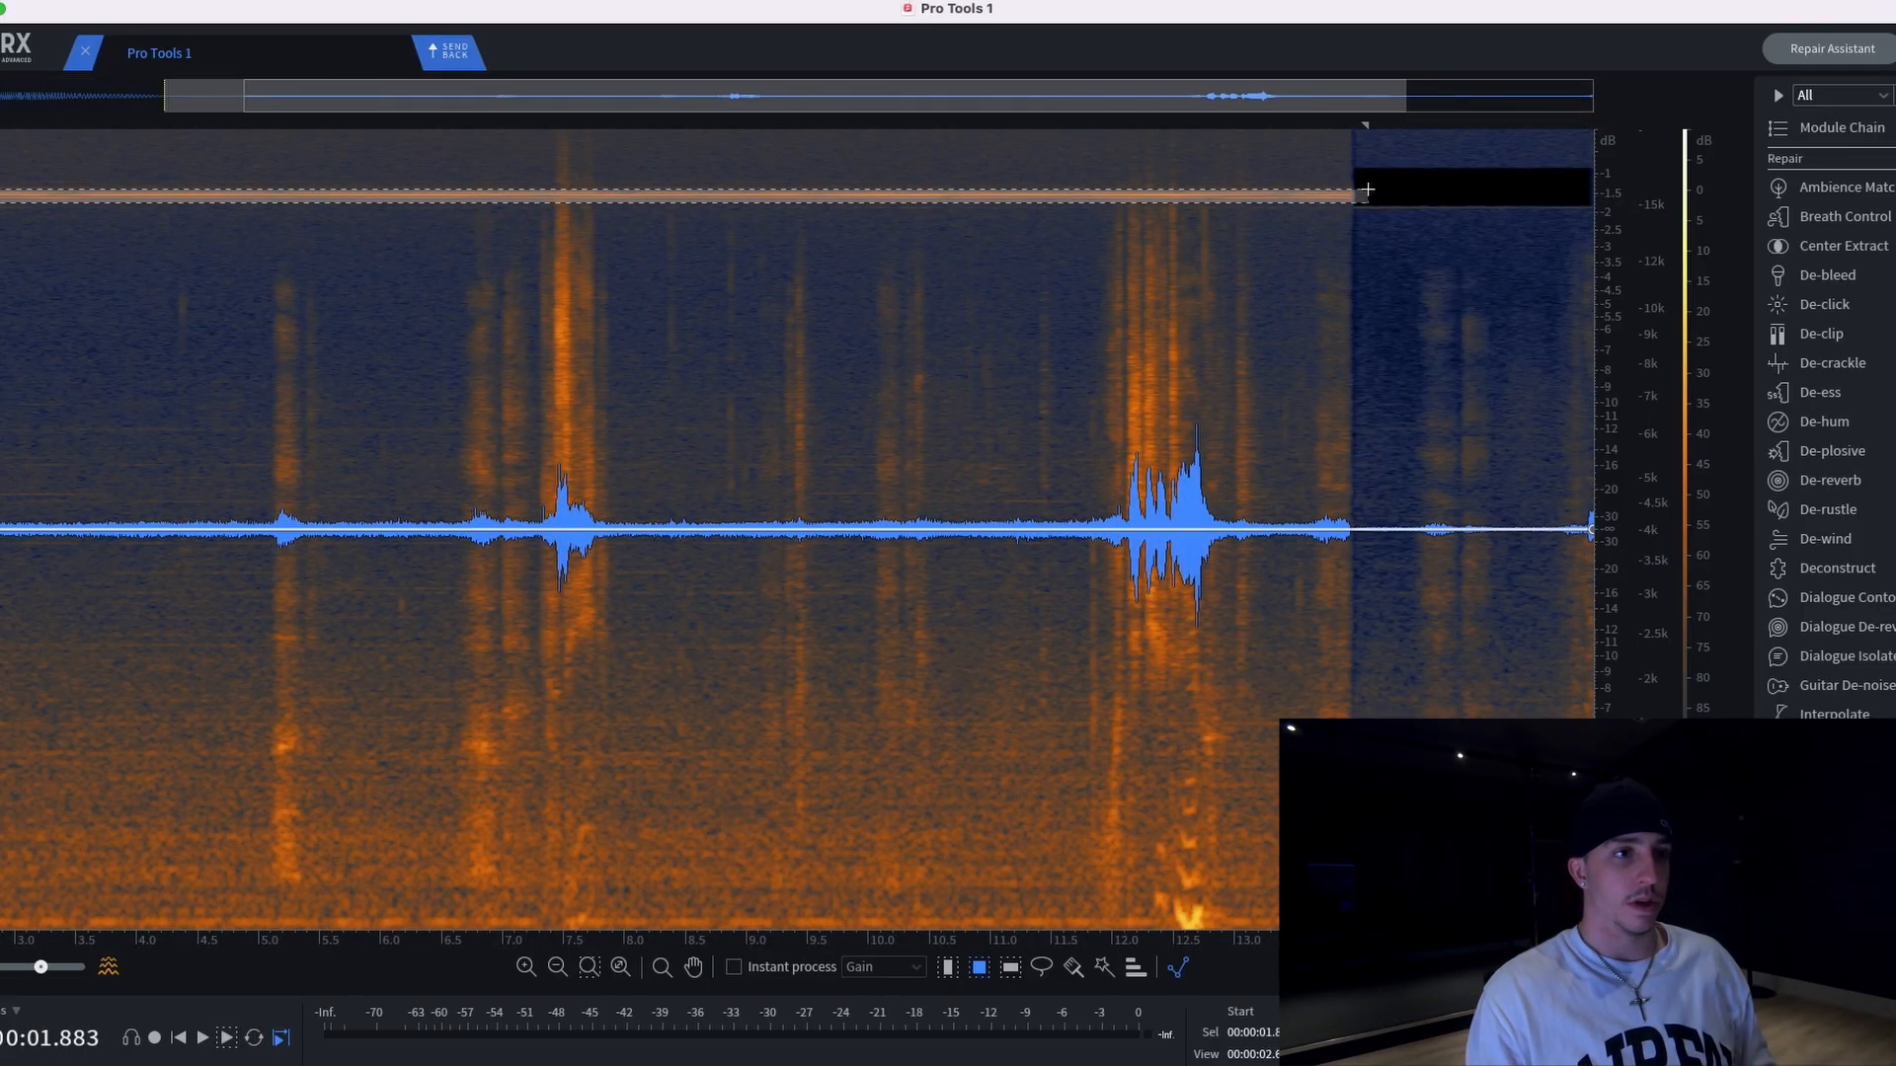
key("Delete")
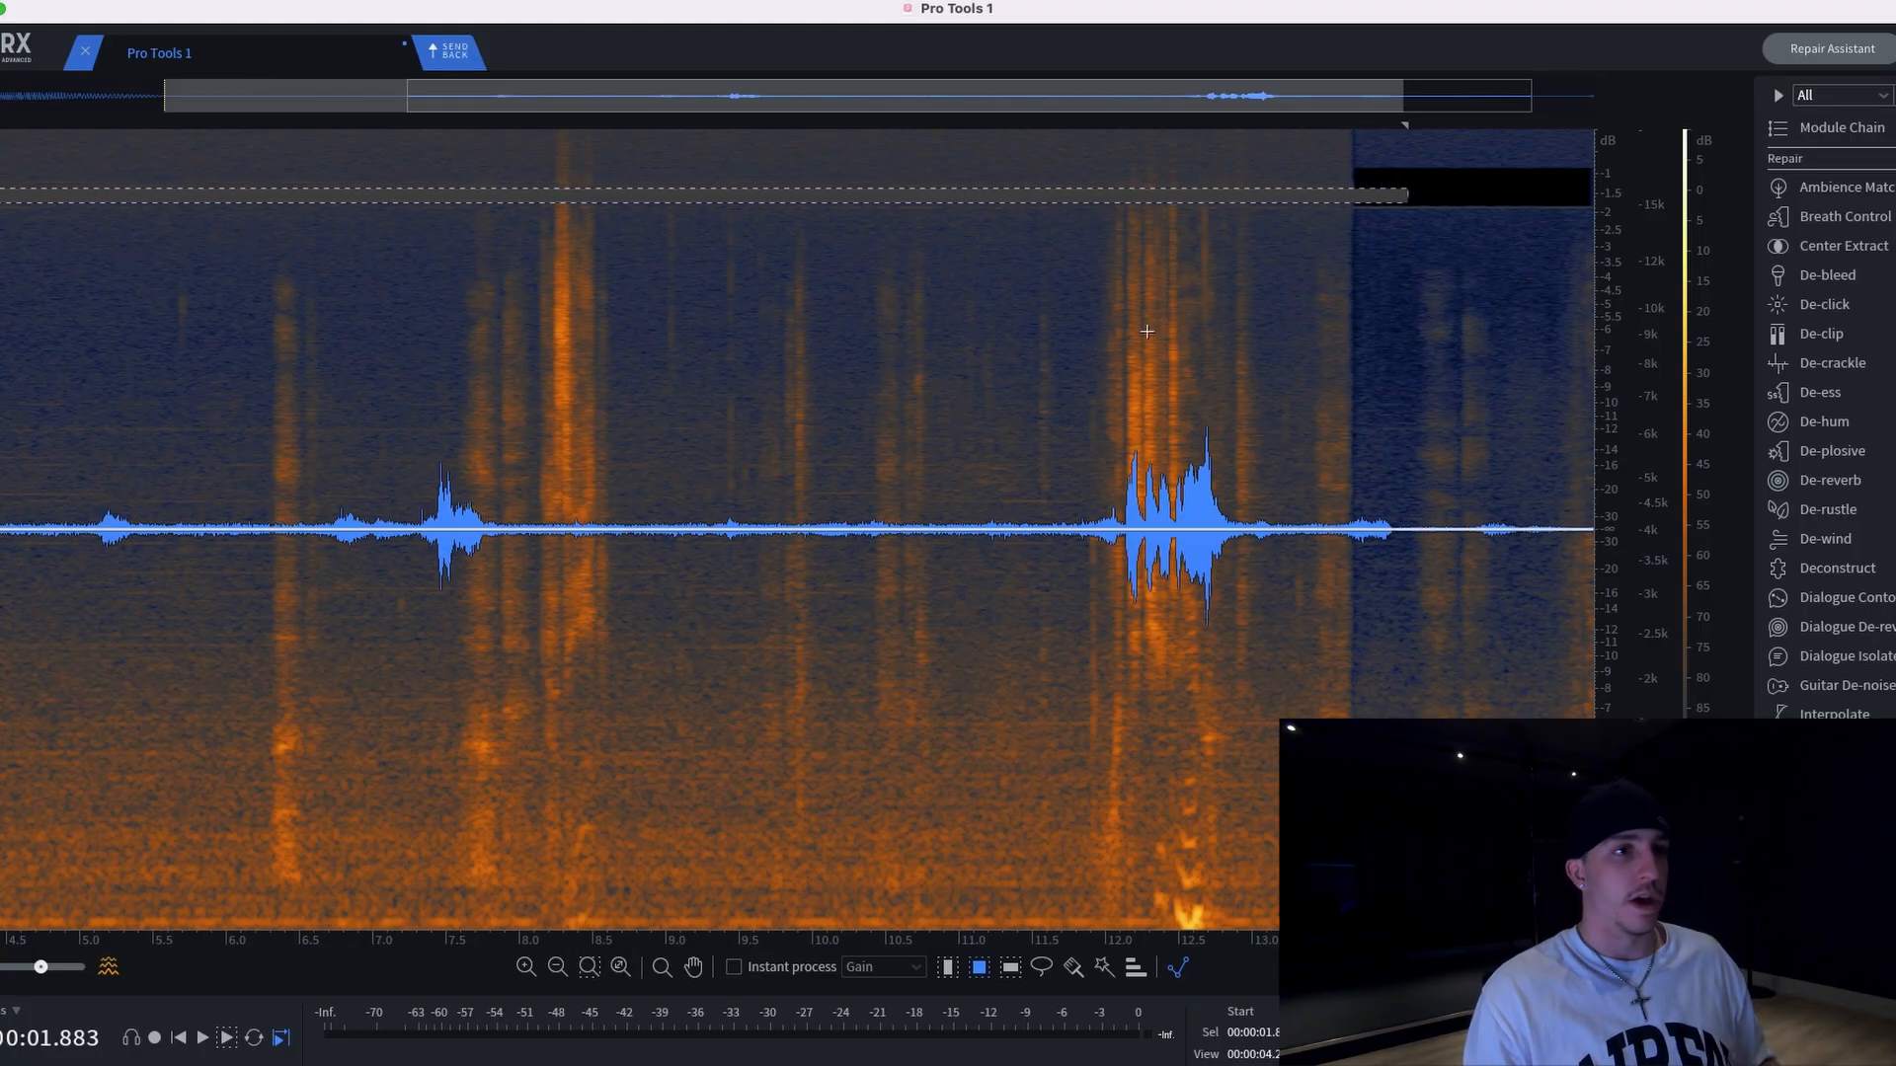
scroll(1147, 331, "up", 1)
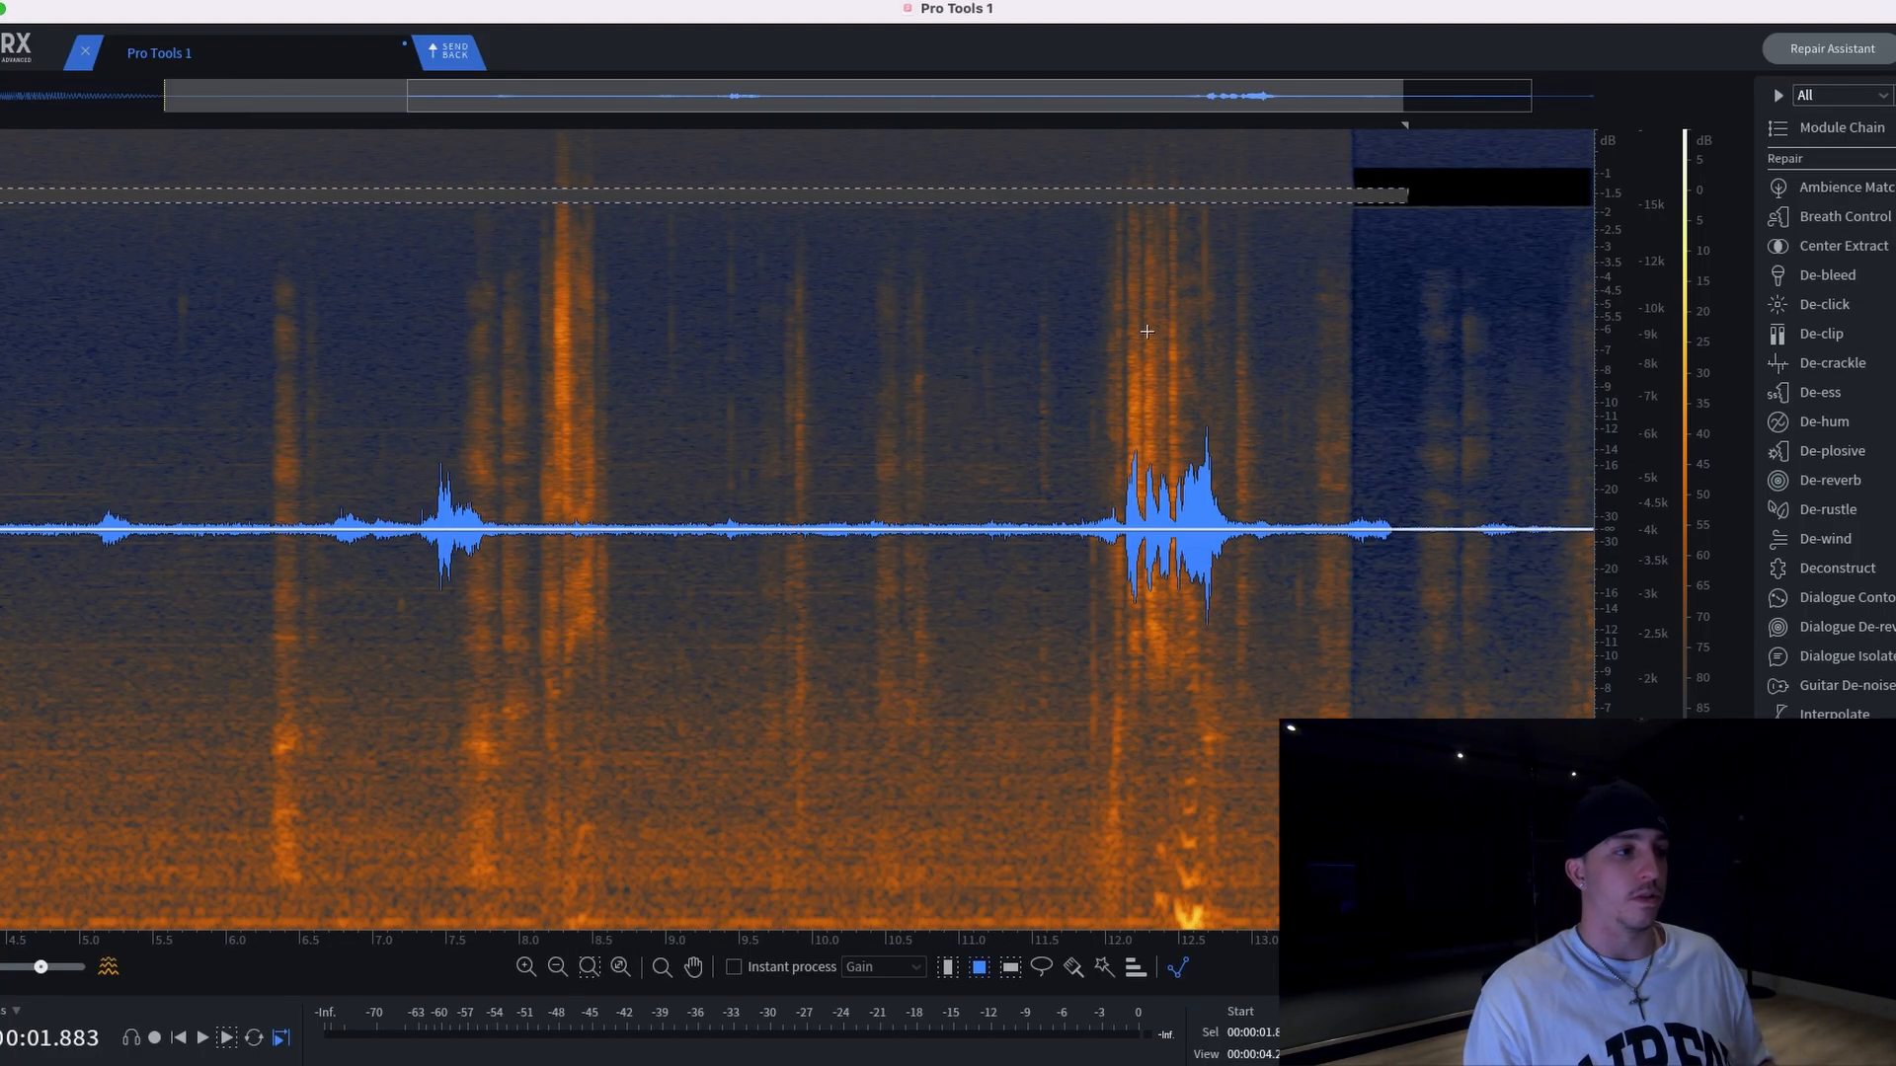
left_click_drag(800, 123, 639, 122)
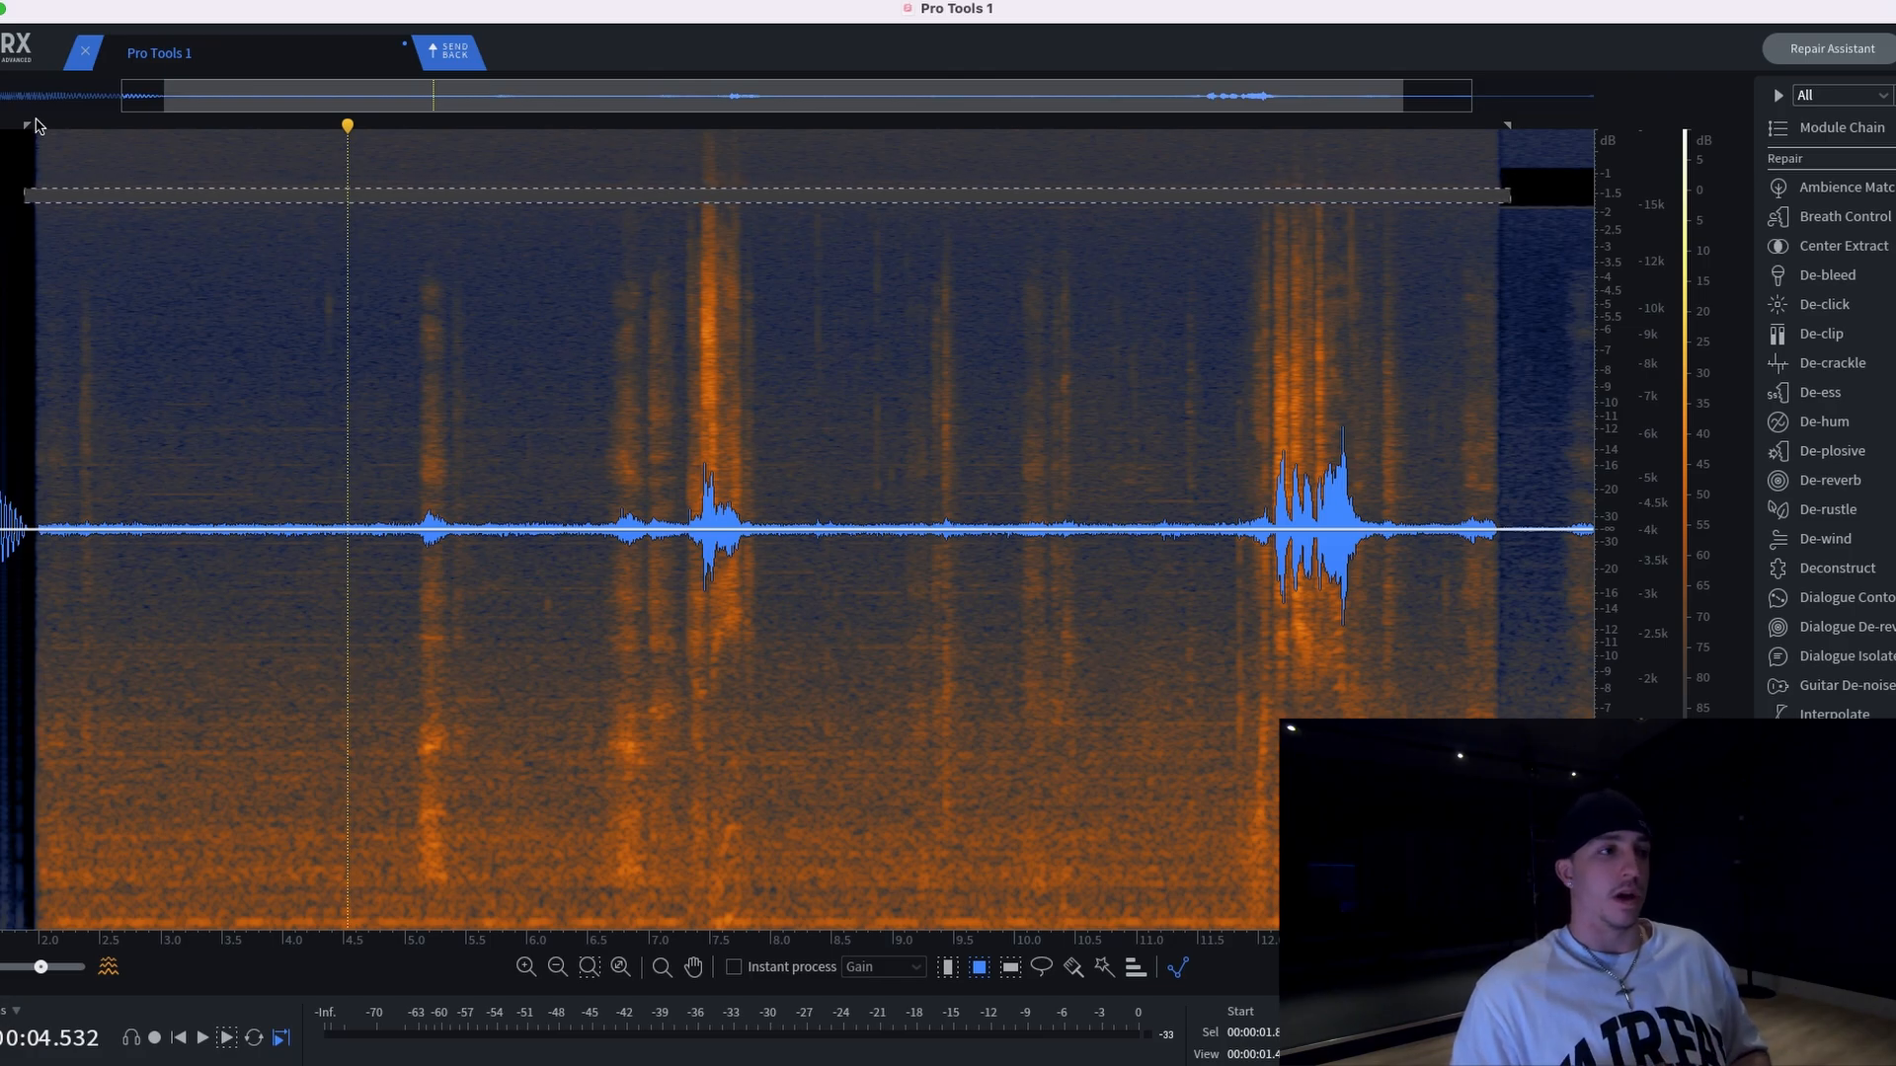
Open Spectral De-noise and set threshold to -4.0, reduction to 5.9, artifact control to 4.0 and smoothing to 5.0
left_click(1055, 777)
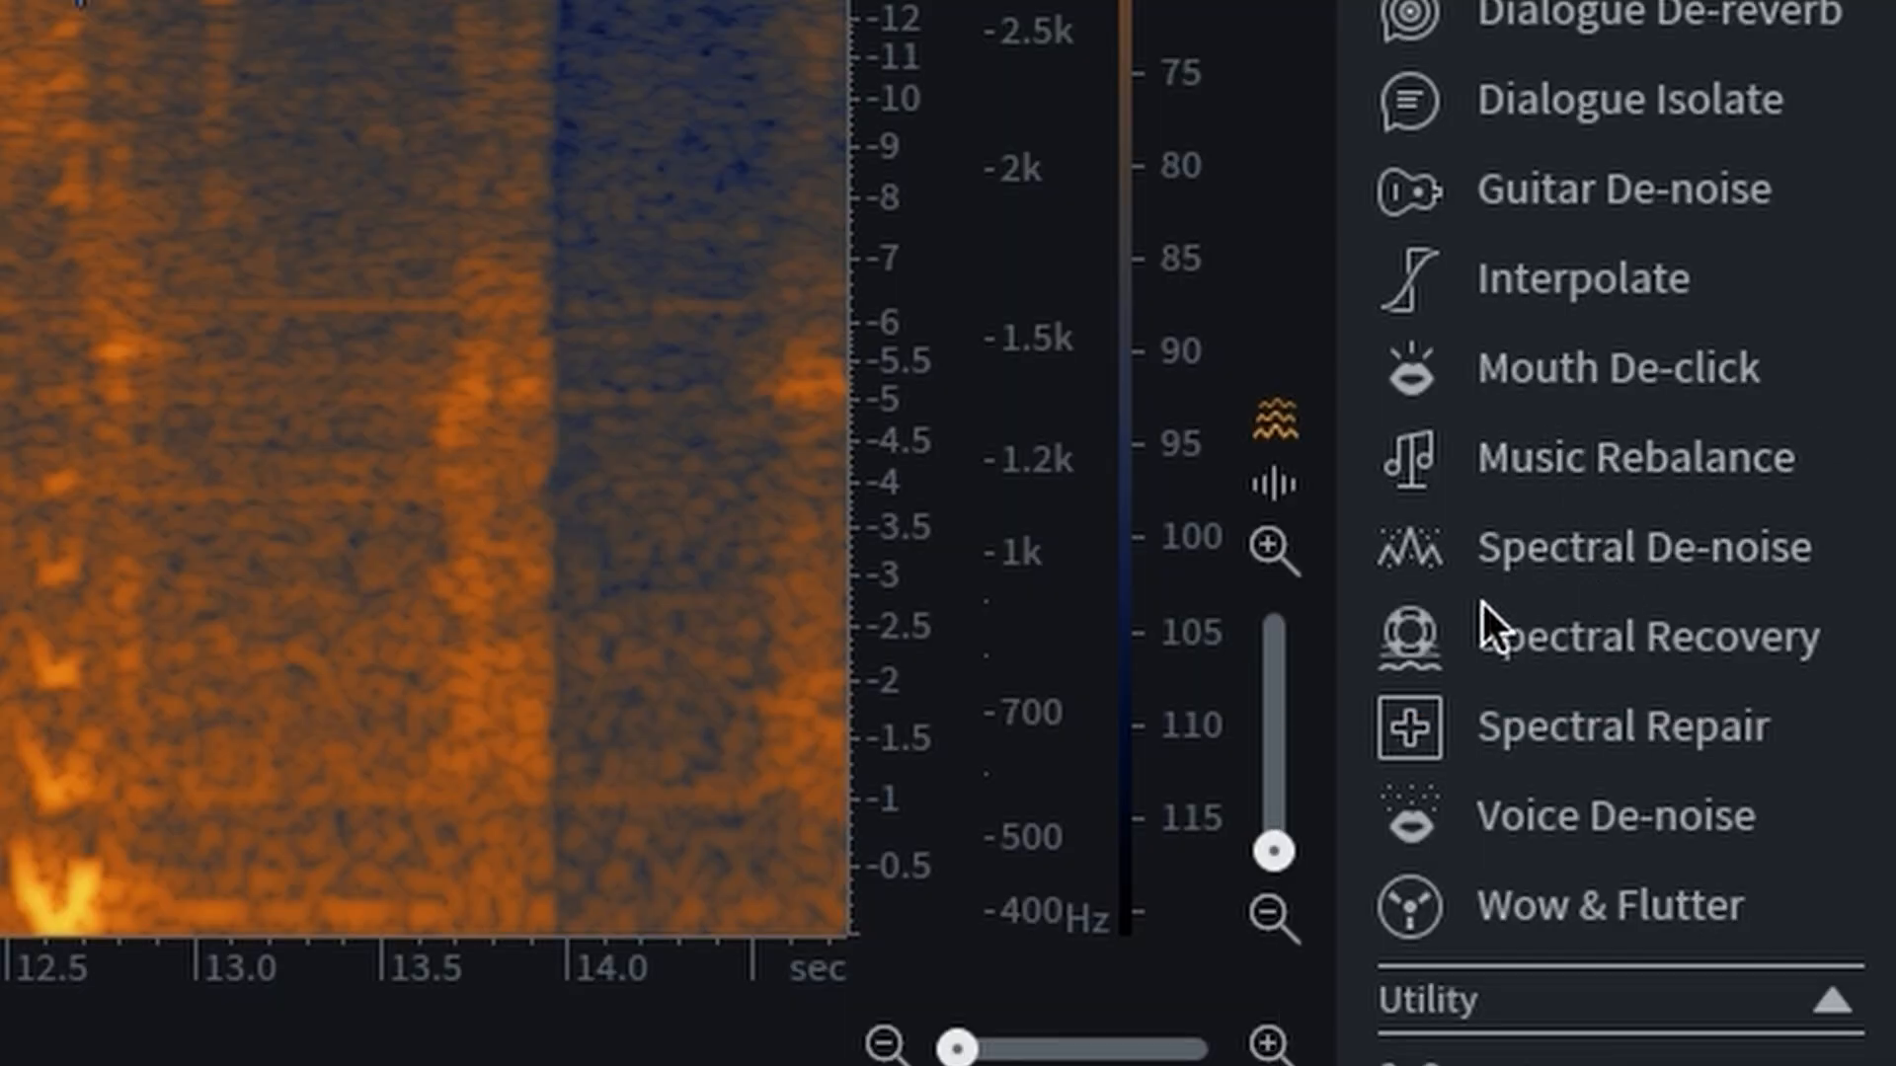
left_click(1730, 549)
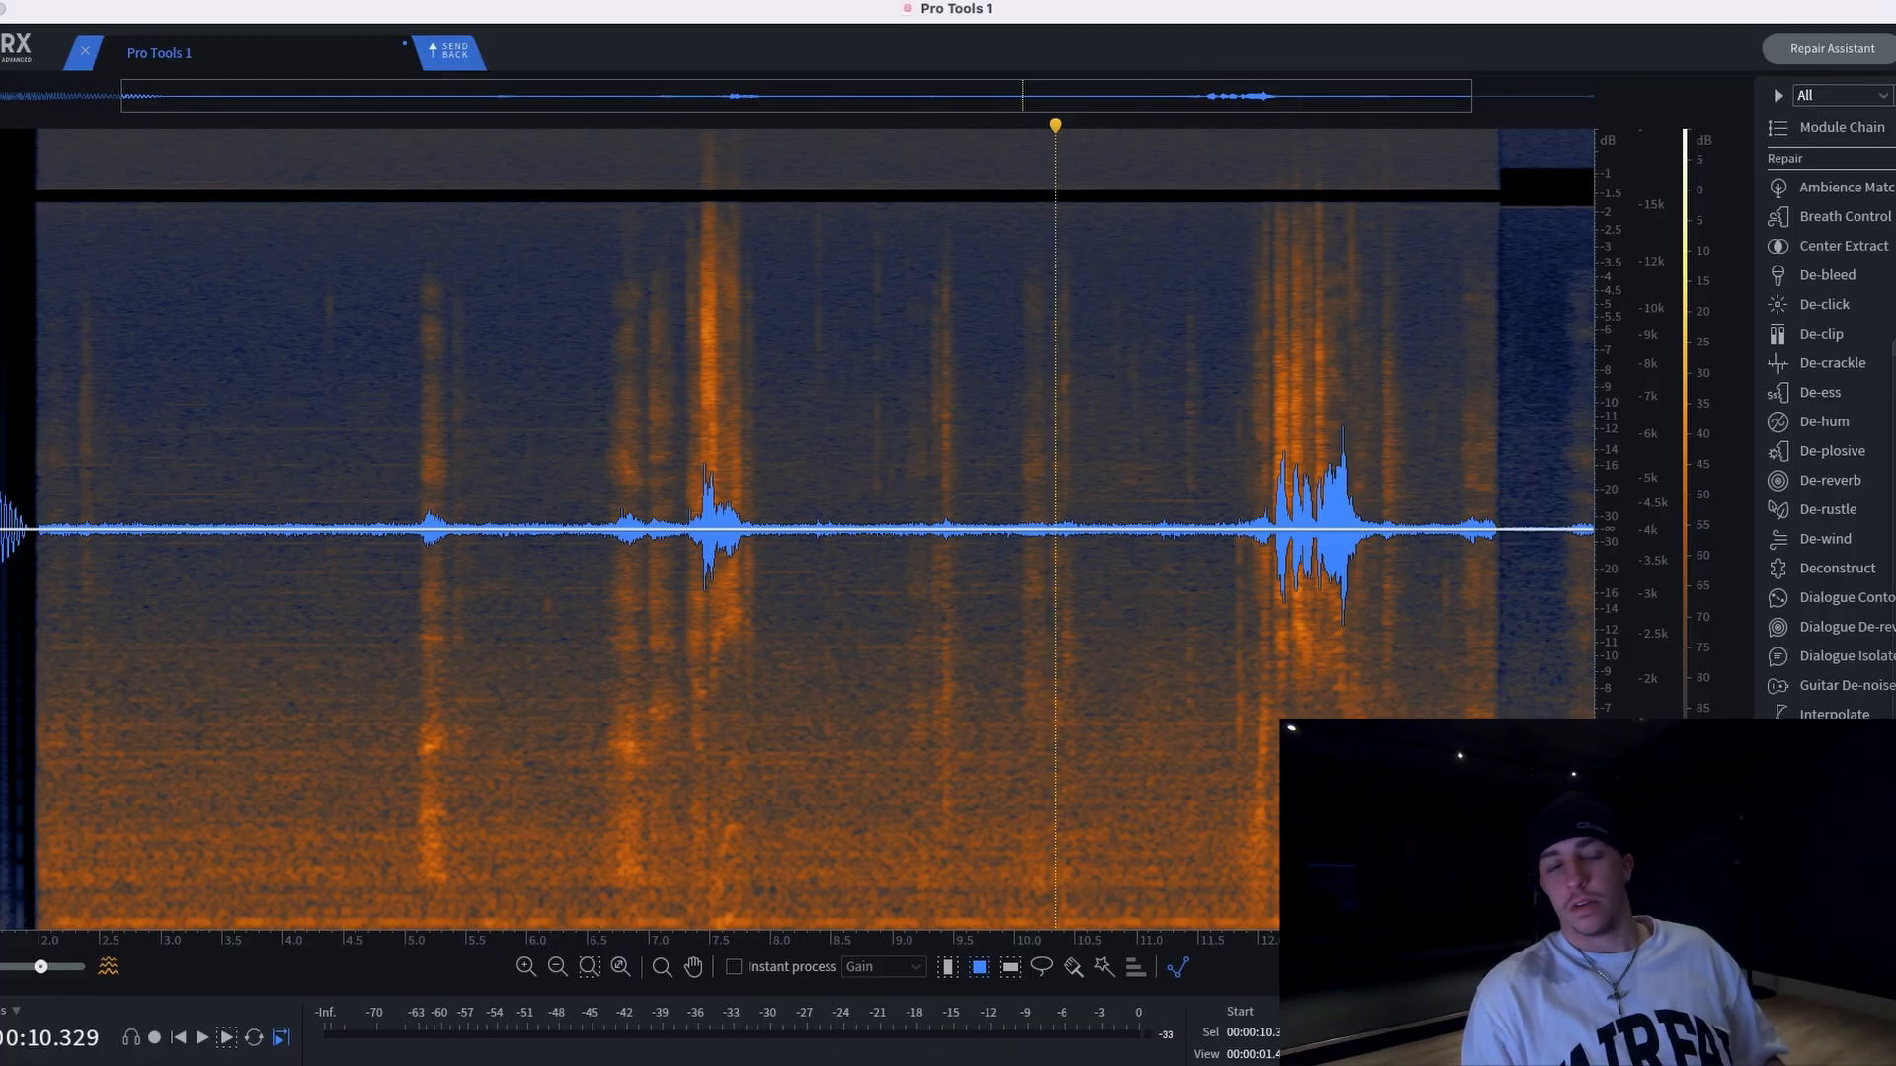
left_click(1845, 802)
left_click_drag(1251, 310, 393, 272)
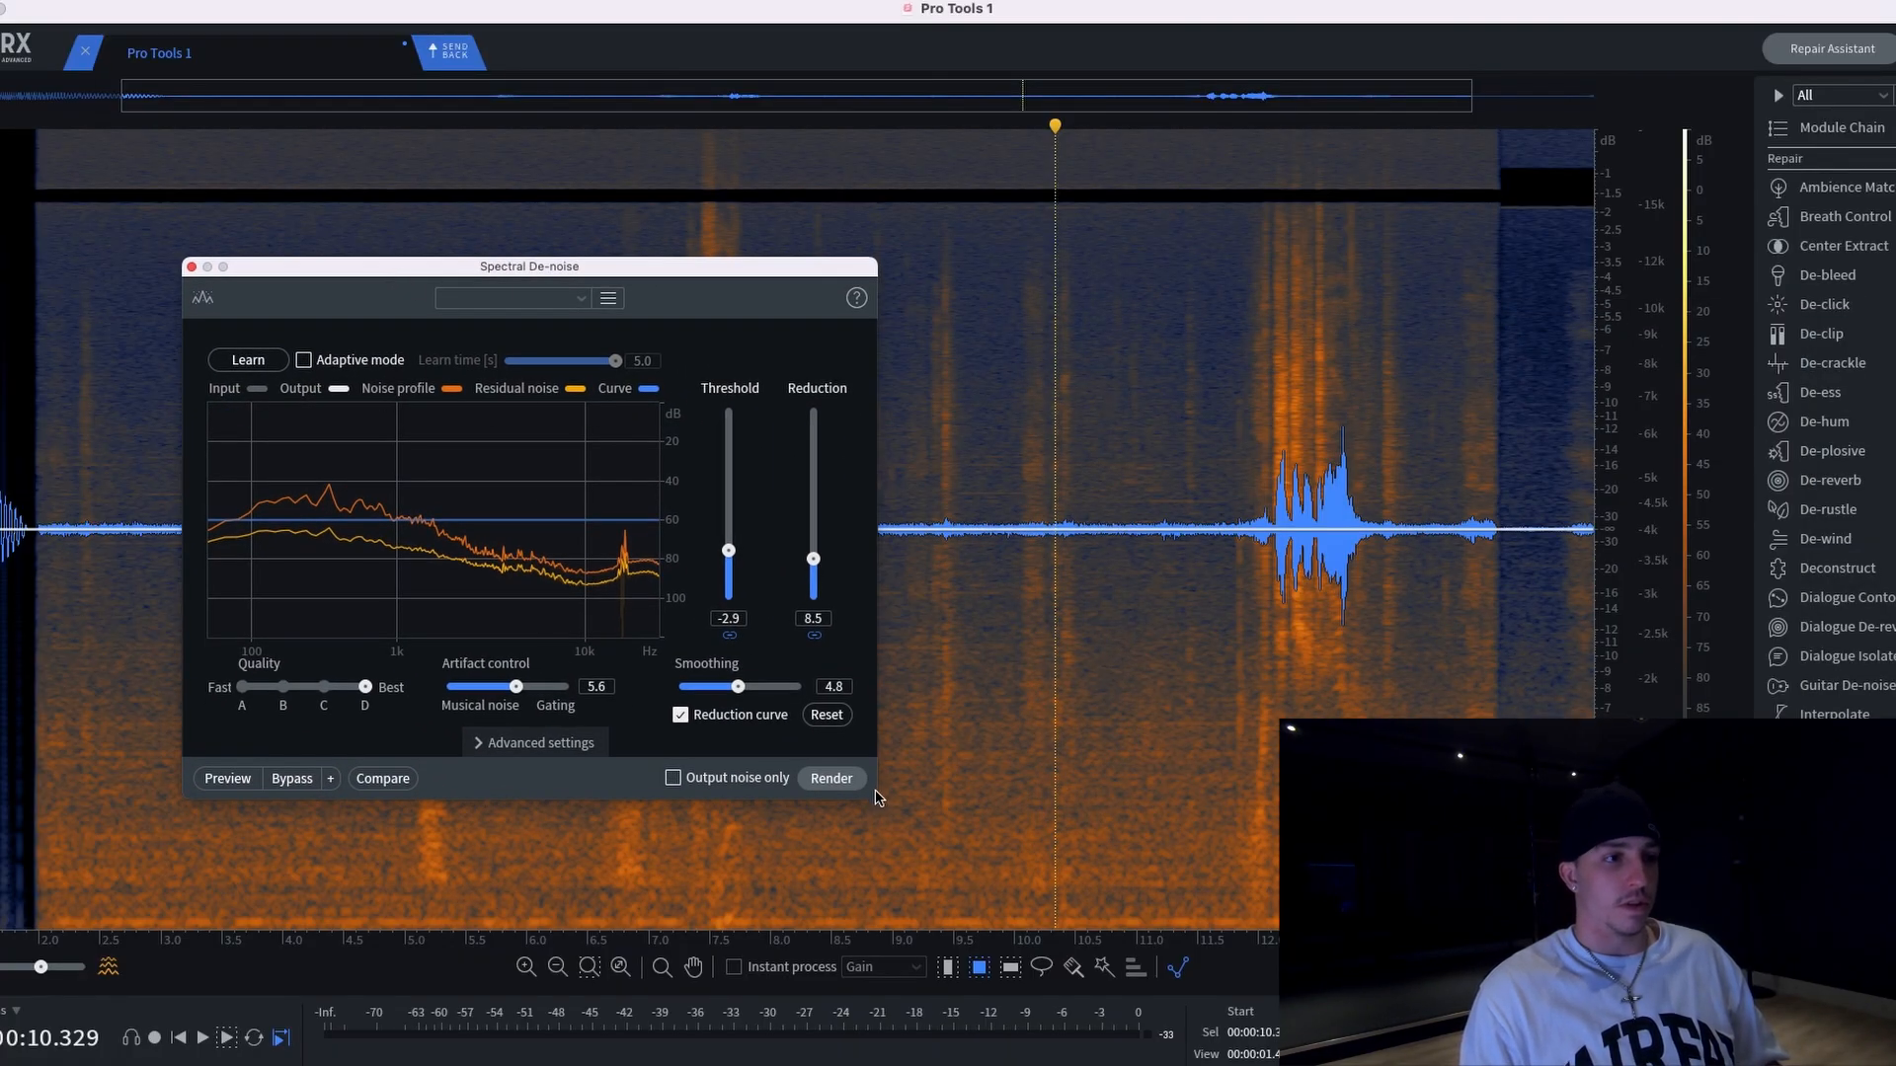
left_click_drag(559, 269, 990, 107)
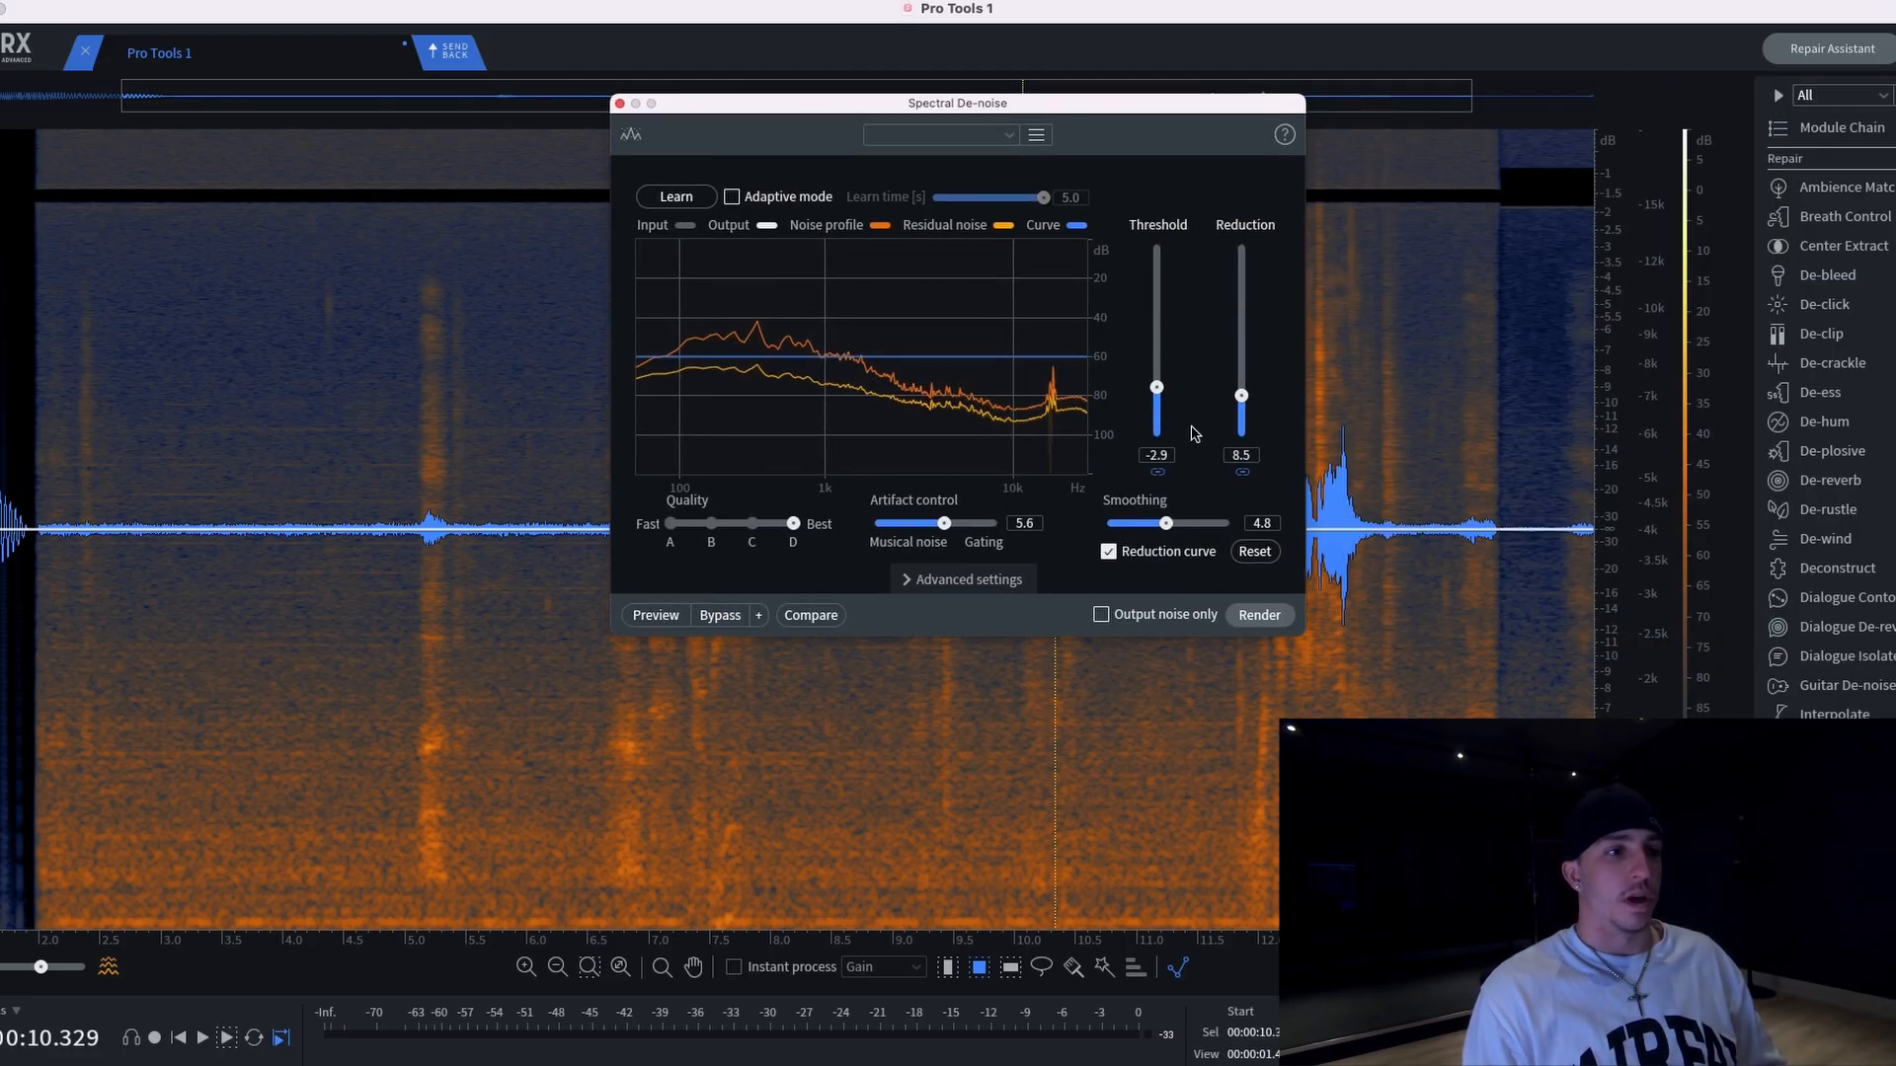
left_click_drag(1163, 390, 1246, 414)
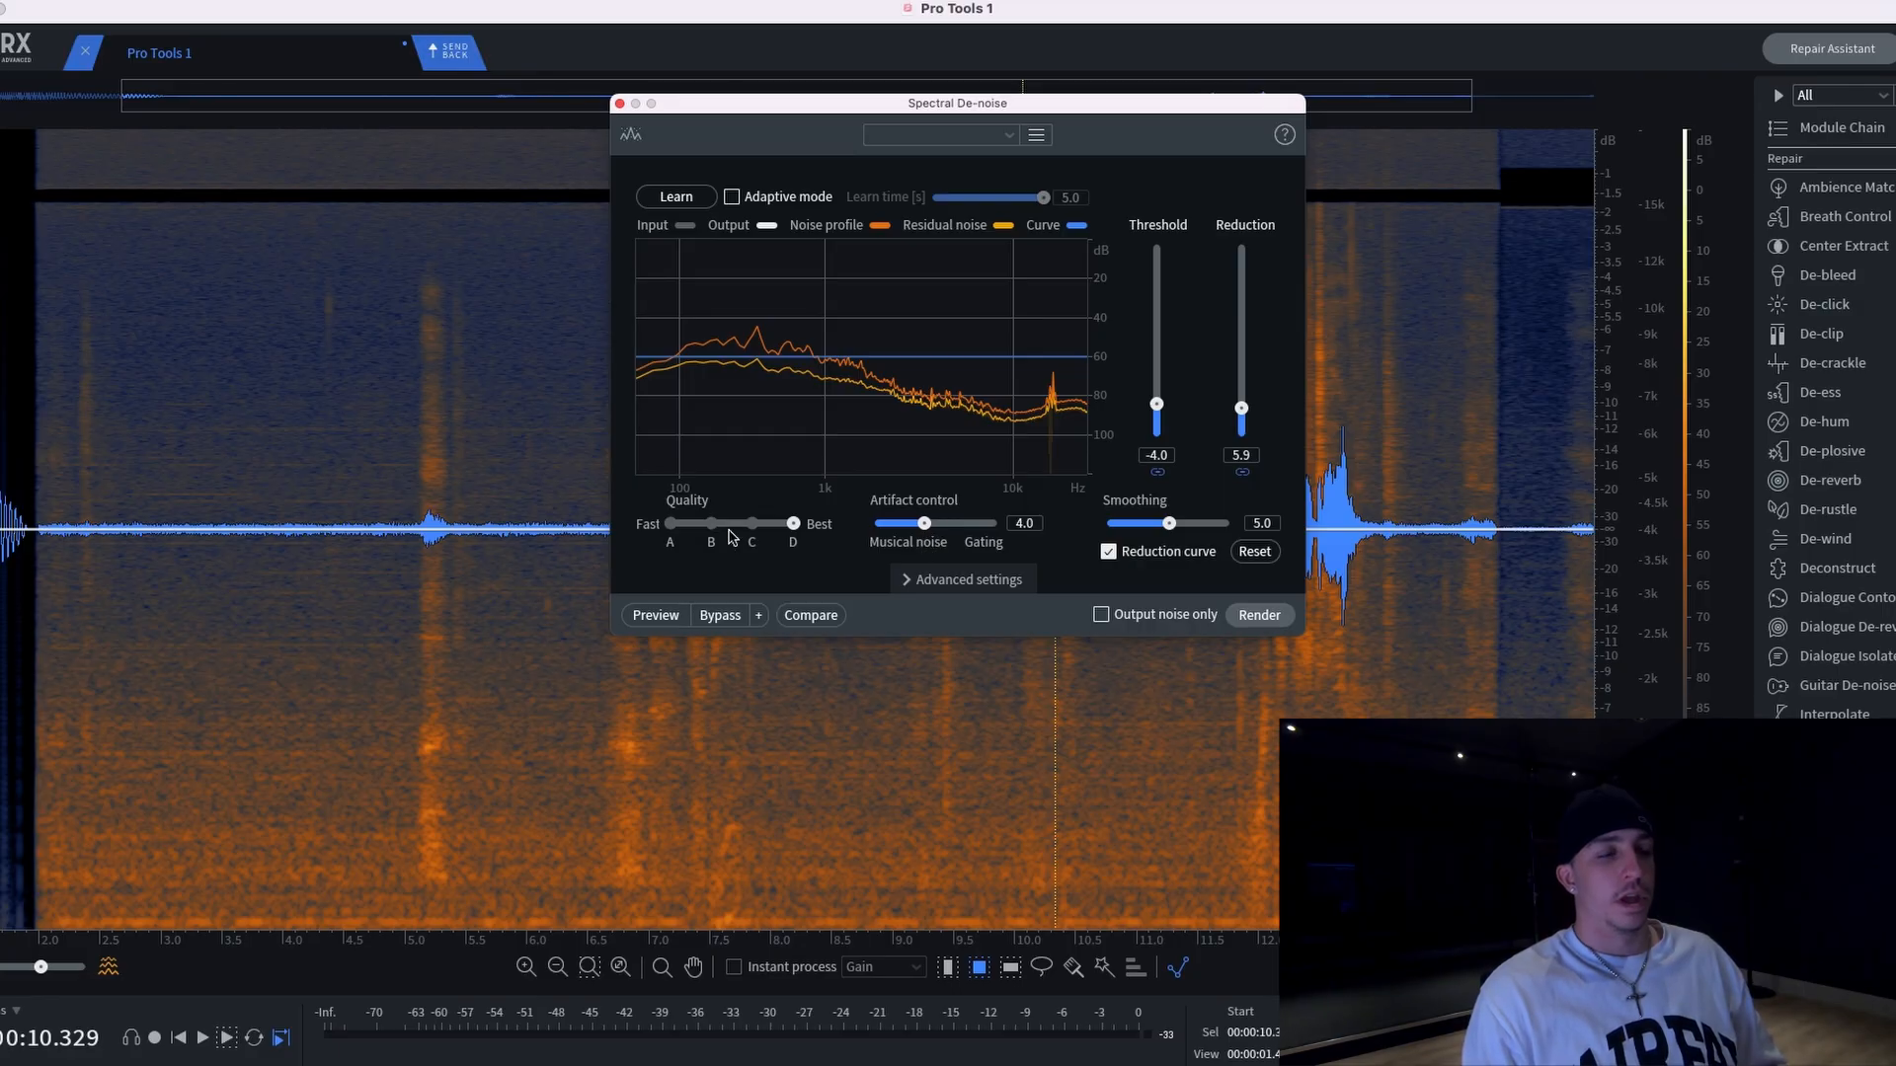
Preview the de-noise settings and compare them with the unprocessed audio from about 11.3 seconds
left_click(658, 621)
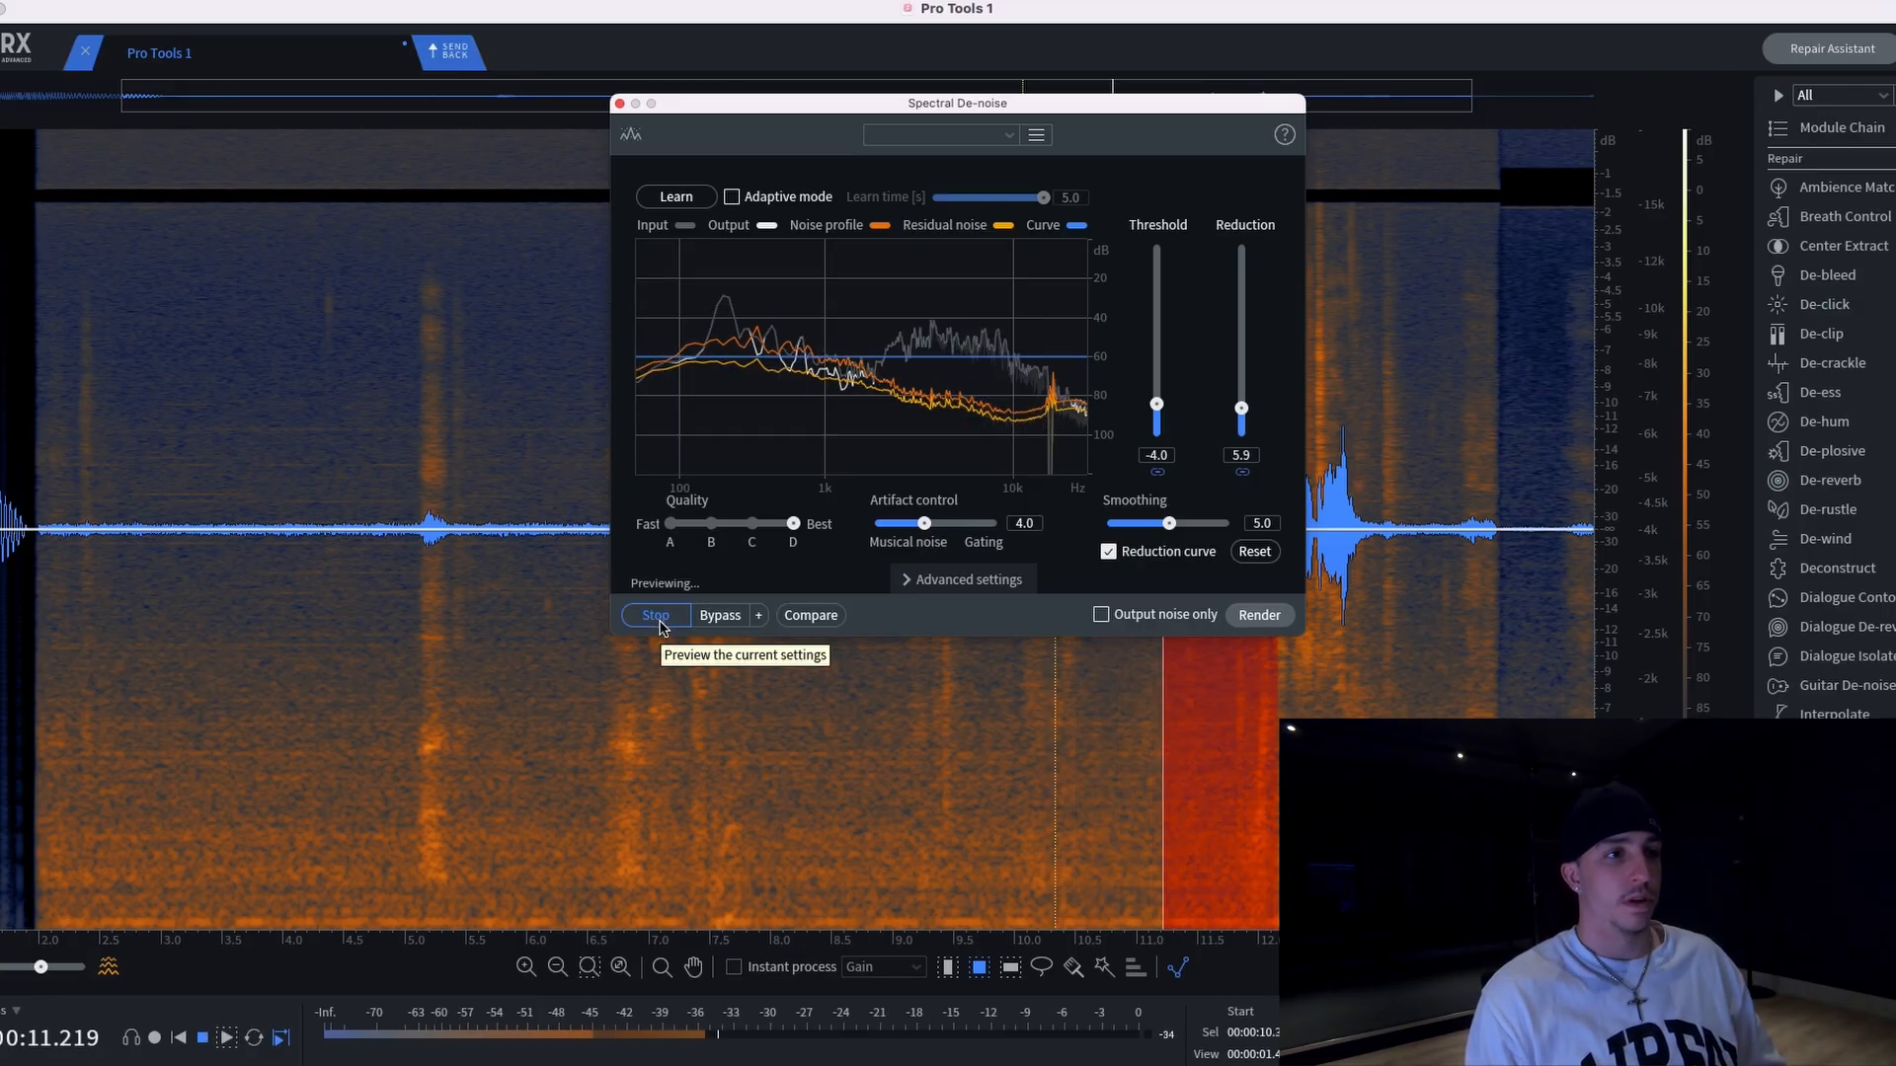
left_click_drag(1049, 110, 642, 165)
key("space")
key("space")
left_click(1170, 125)
key("space")
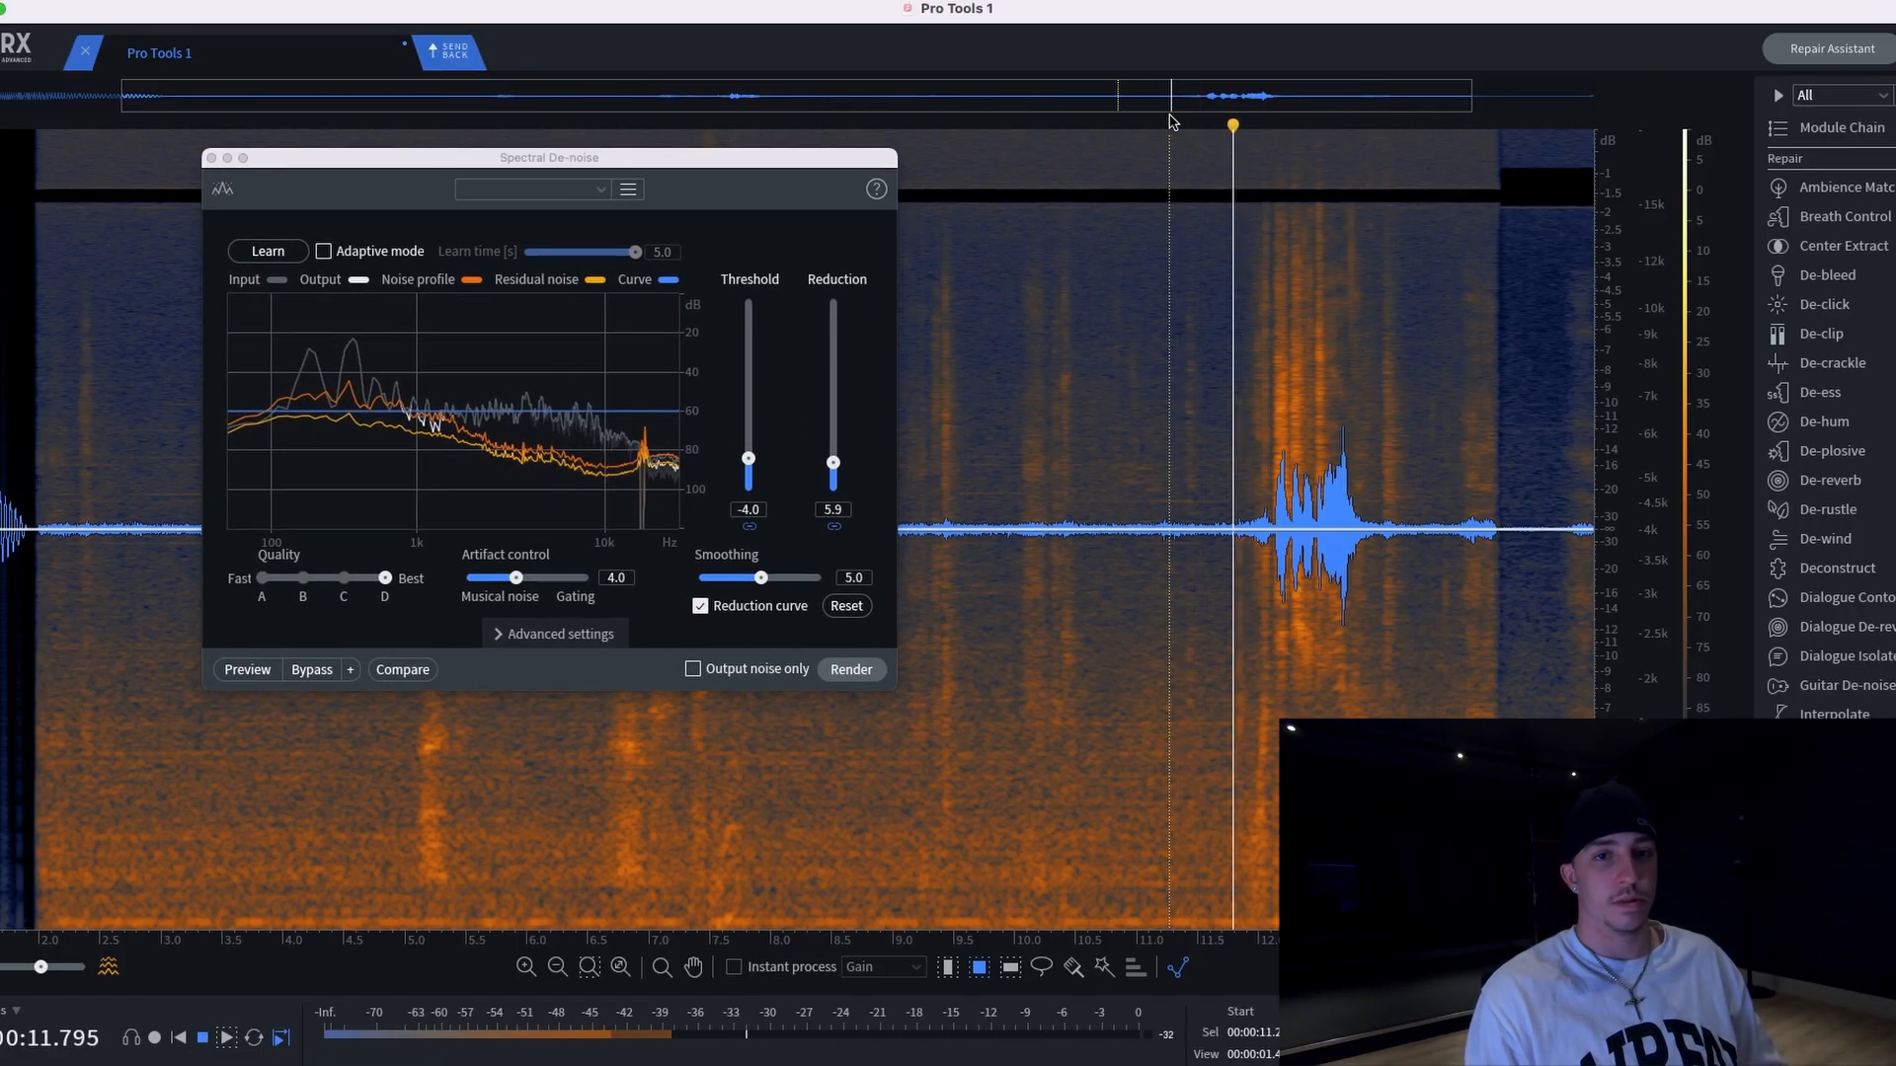
key("space")
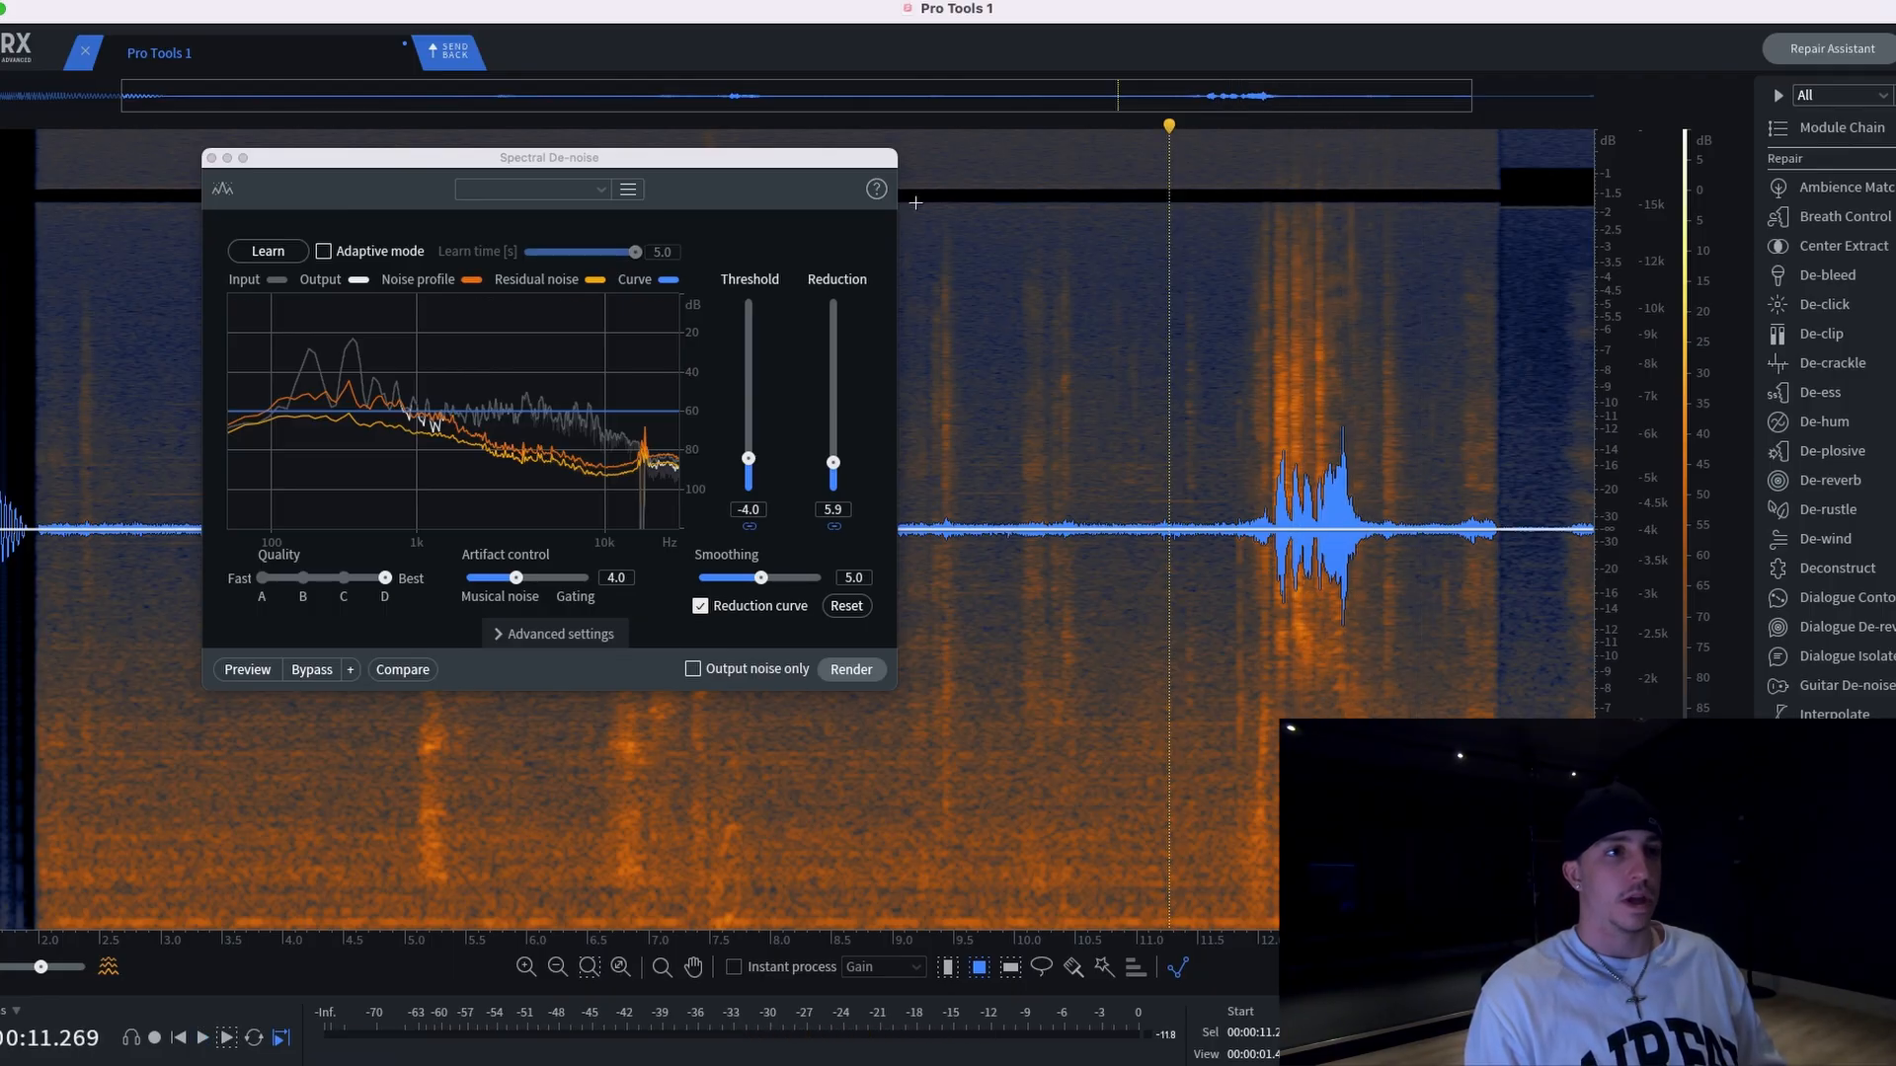
left_click(247, 671)
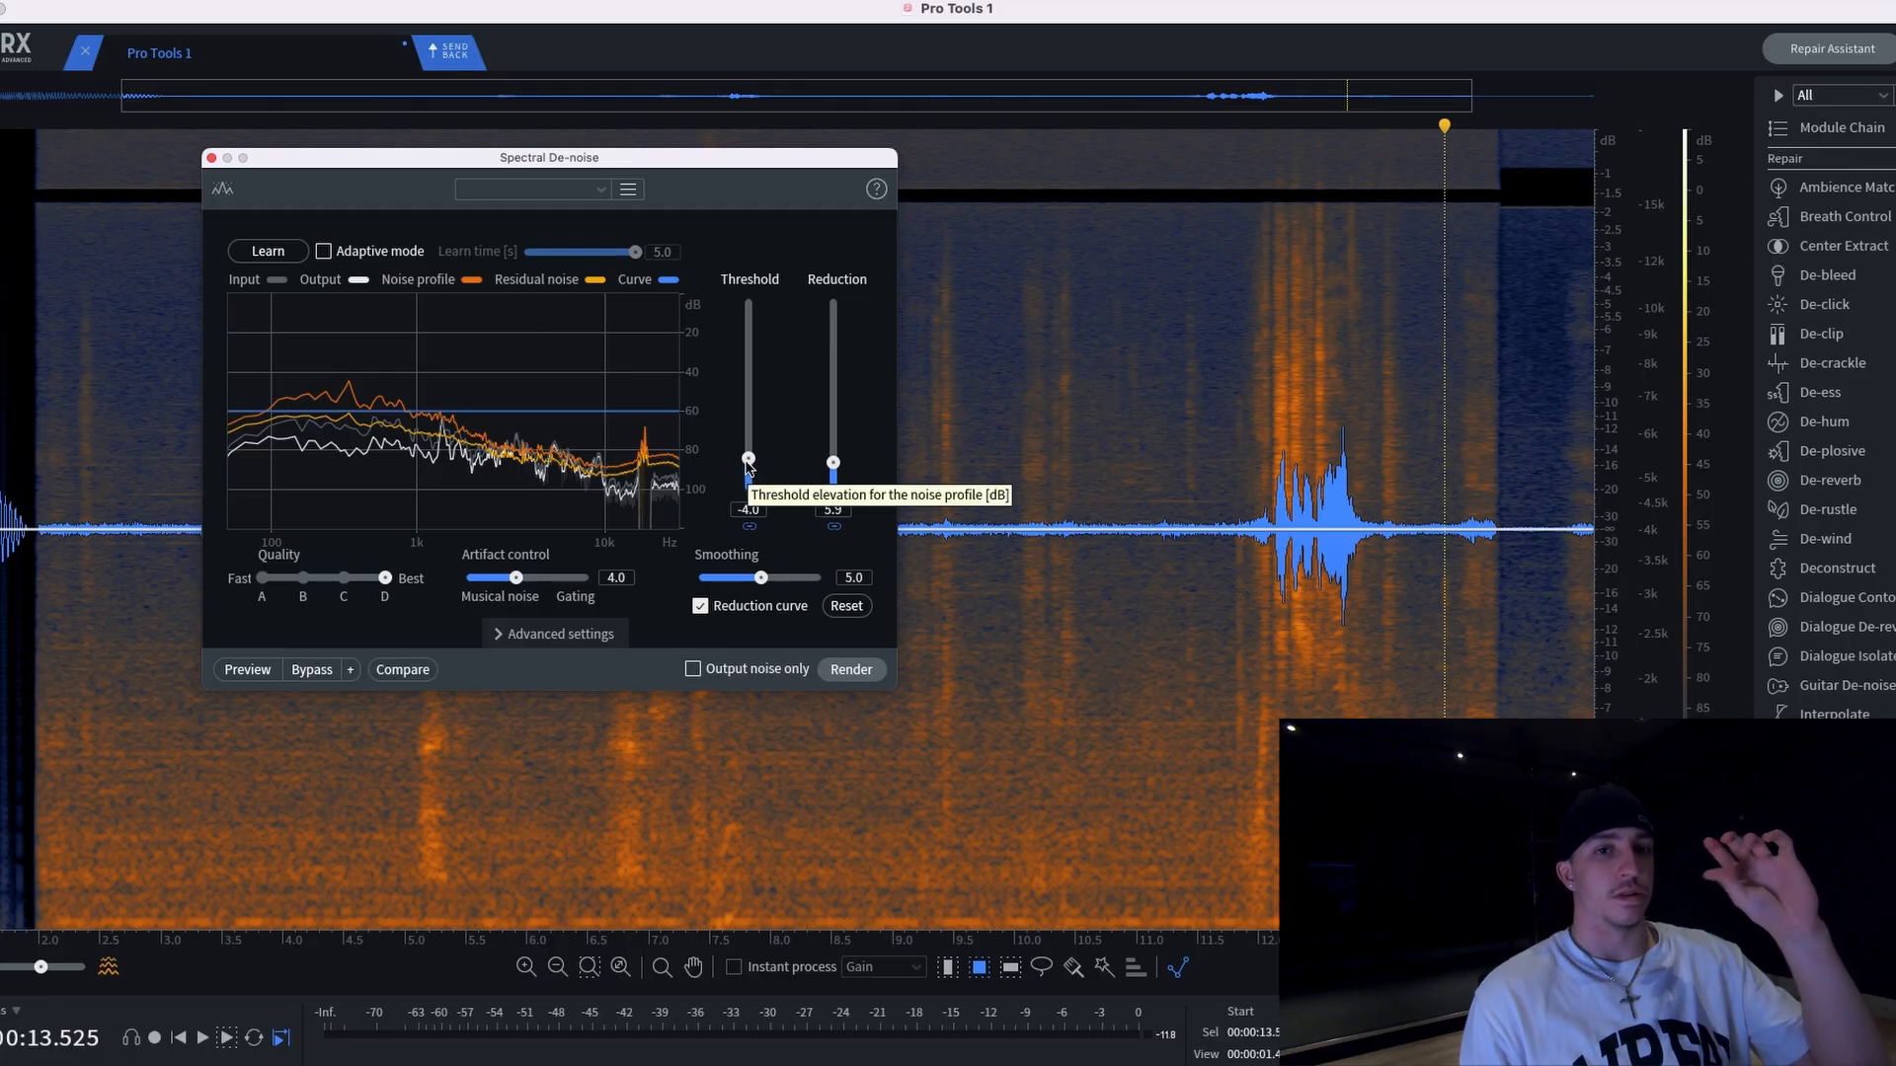
Try an extreme de-noise setting with threshold 3.8 and reduction 31.7, and preview it on the last phrase
left_click_drag(748, 466, 749, 341)
left_click_drag(835, 484, 834, 348)
left_click(1178, 128)
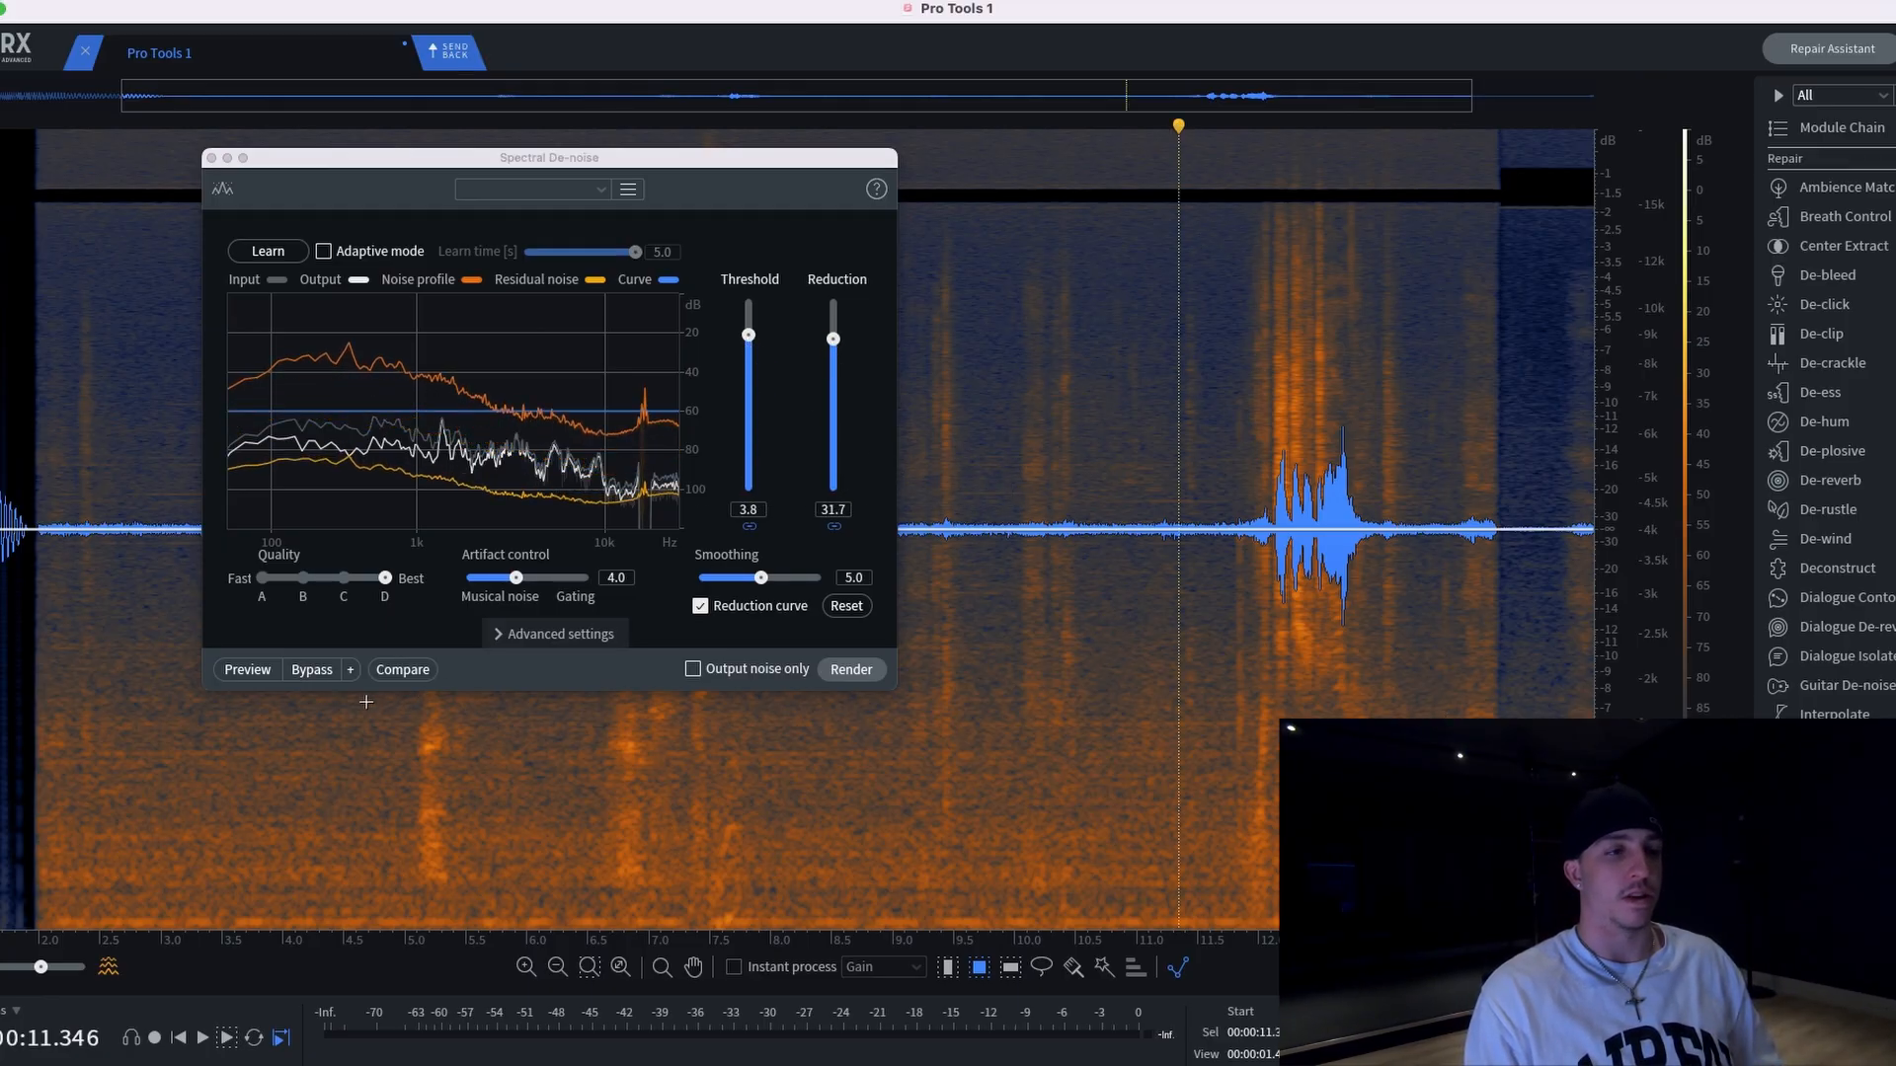
left_click(242, 674)
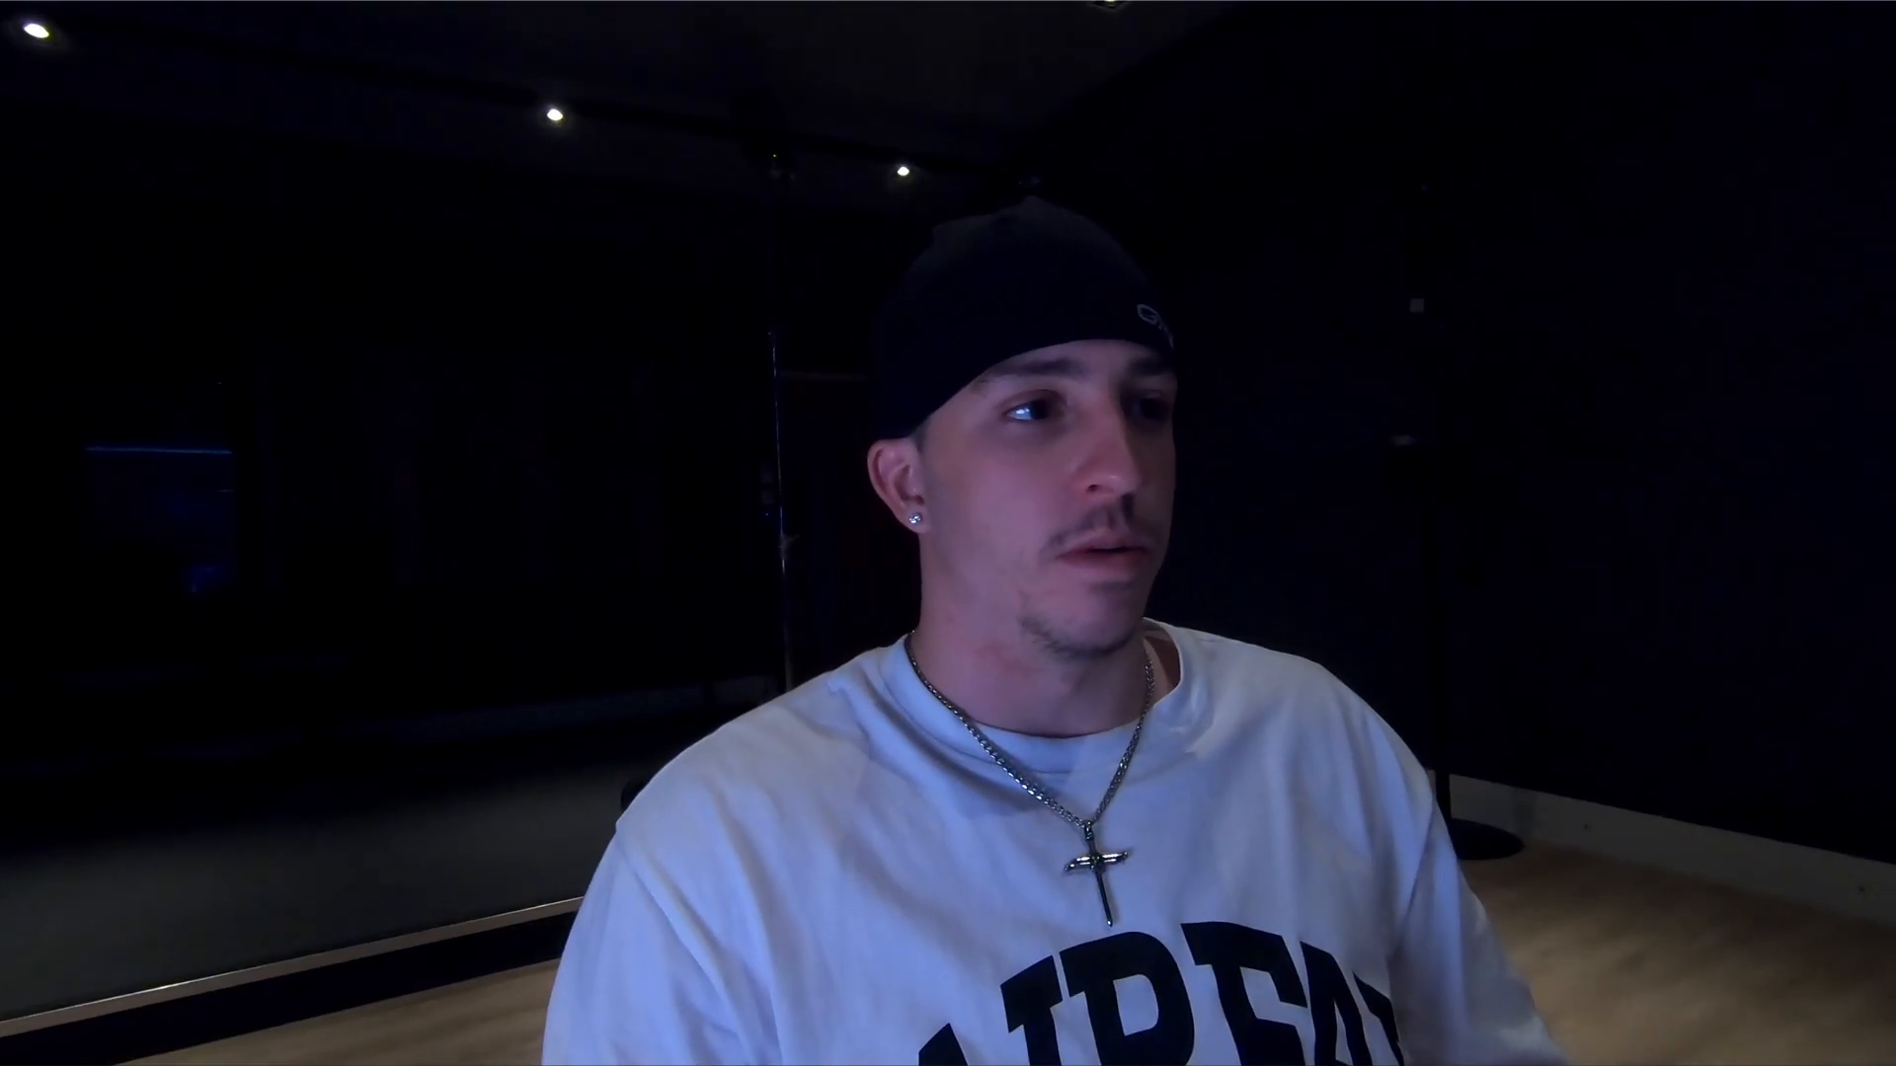
Try a more moderate de-noise setting with threshold -2.1 and reduction 12.5, and preview it on the last phrase
left_click_drag(748, 408, 751, 434)
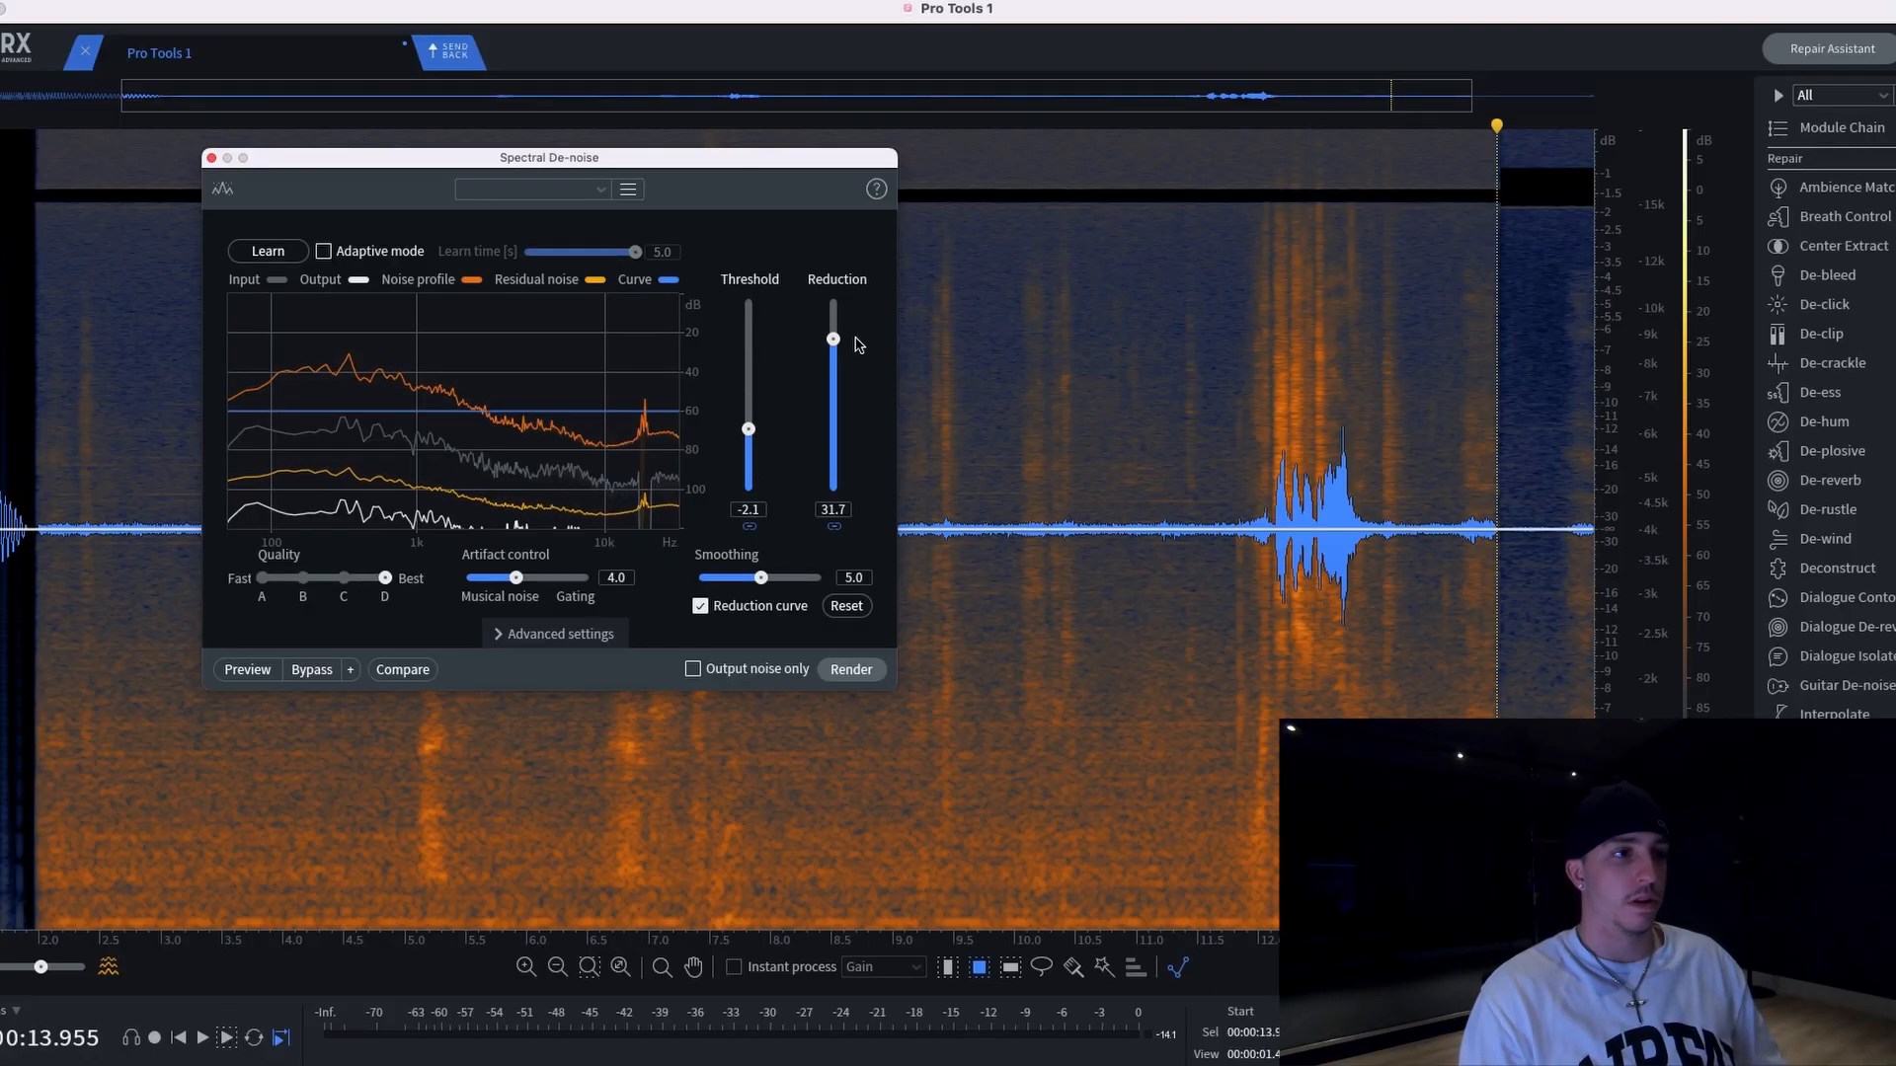
left_click_drag(834, 342, 825, 435)
left_click(1192, 123)
left_click(246, 670)
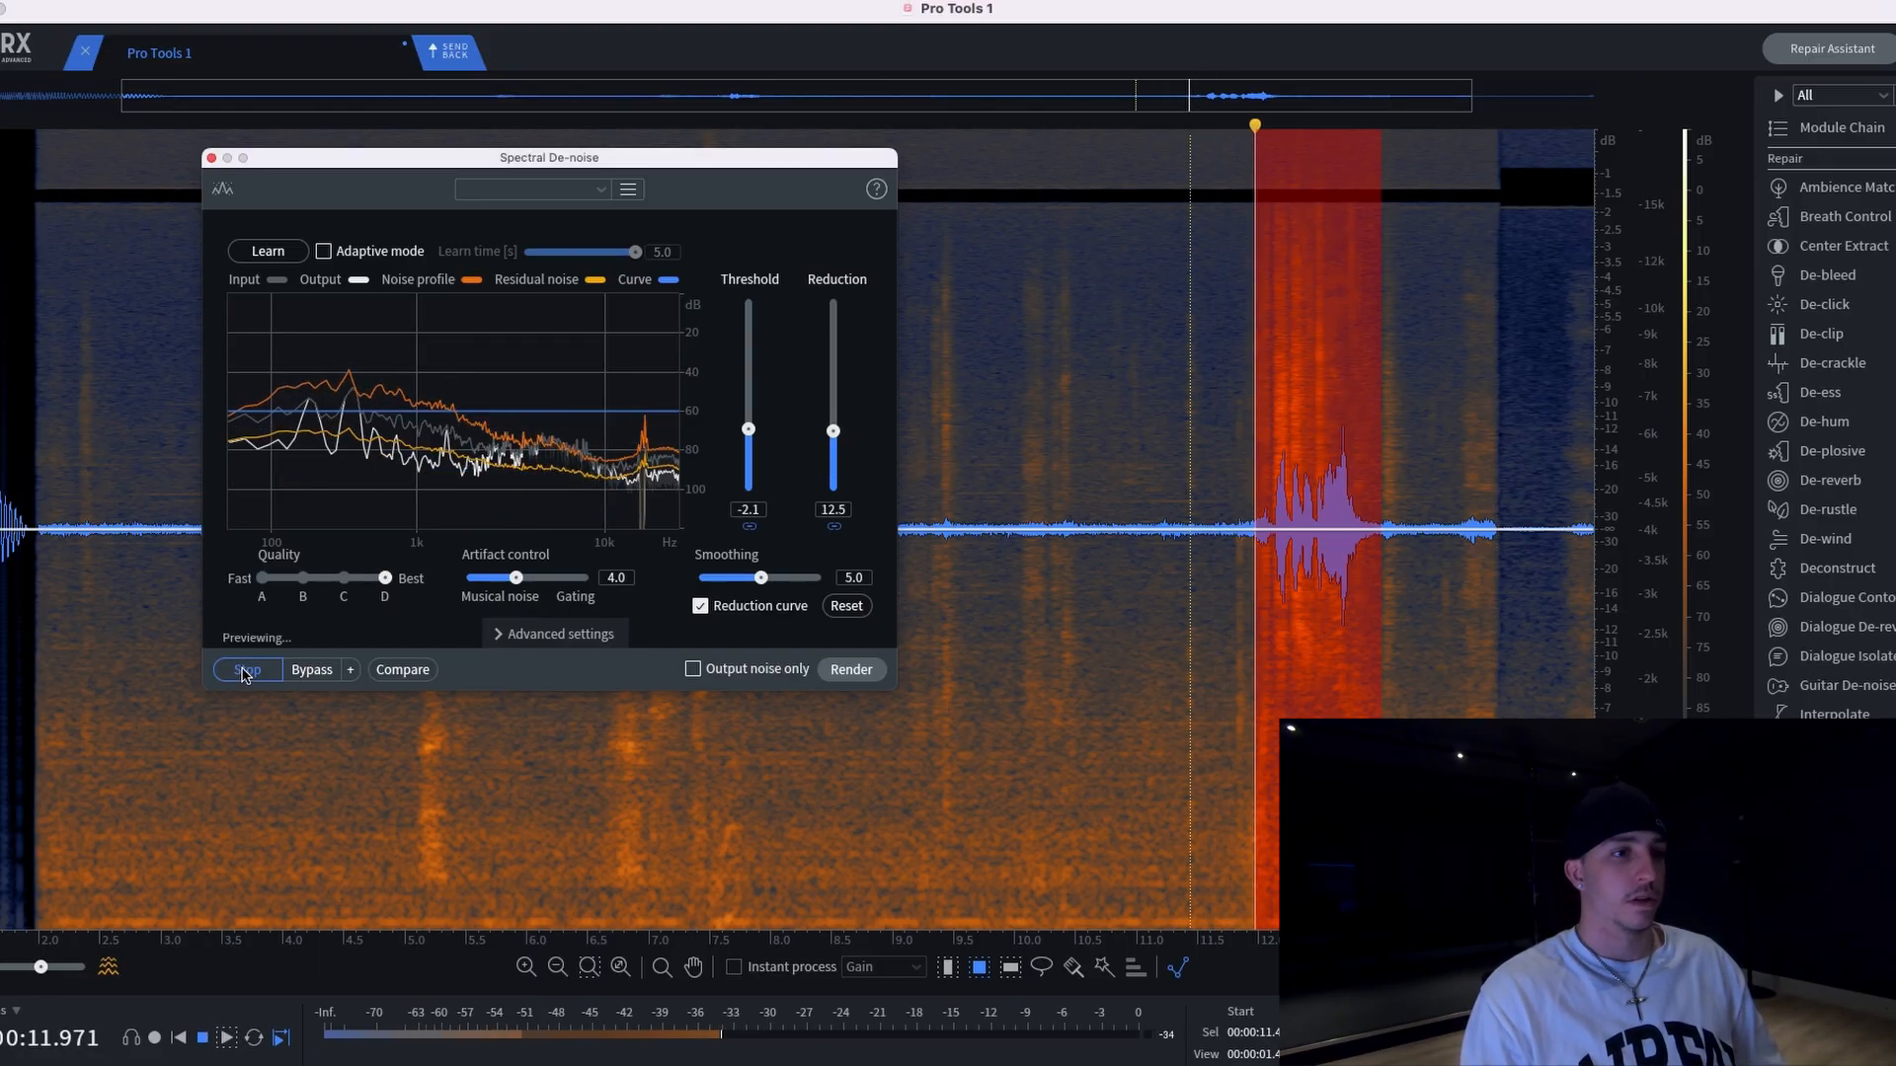
left_click(246, 670)
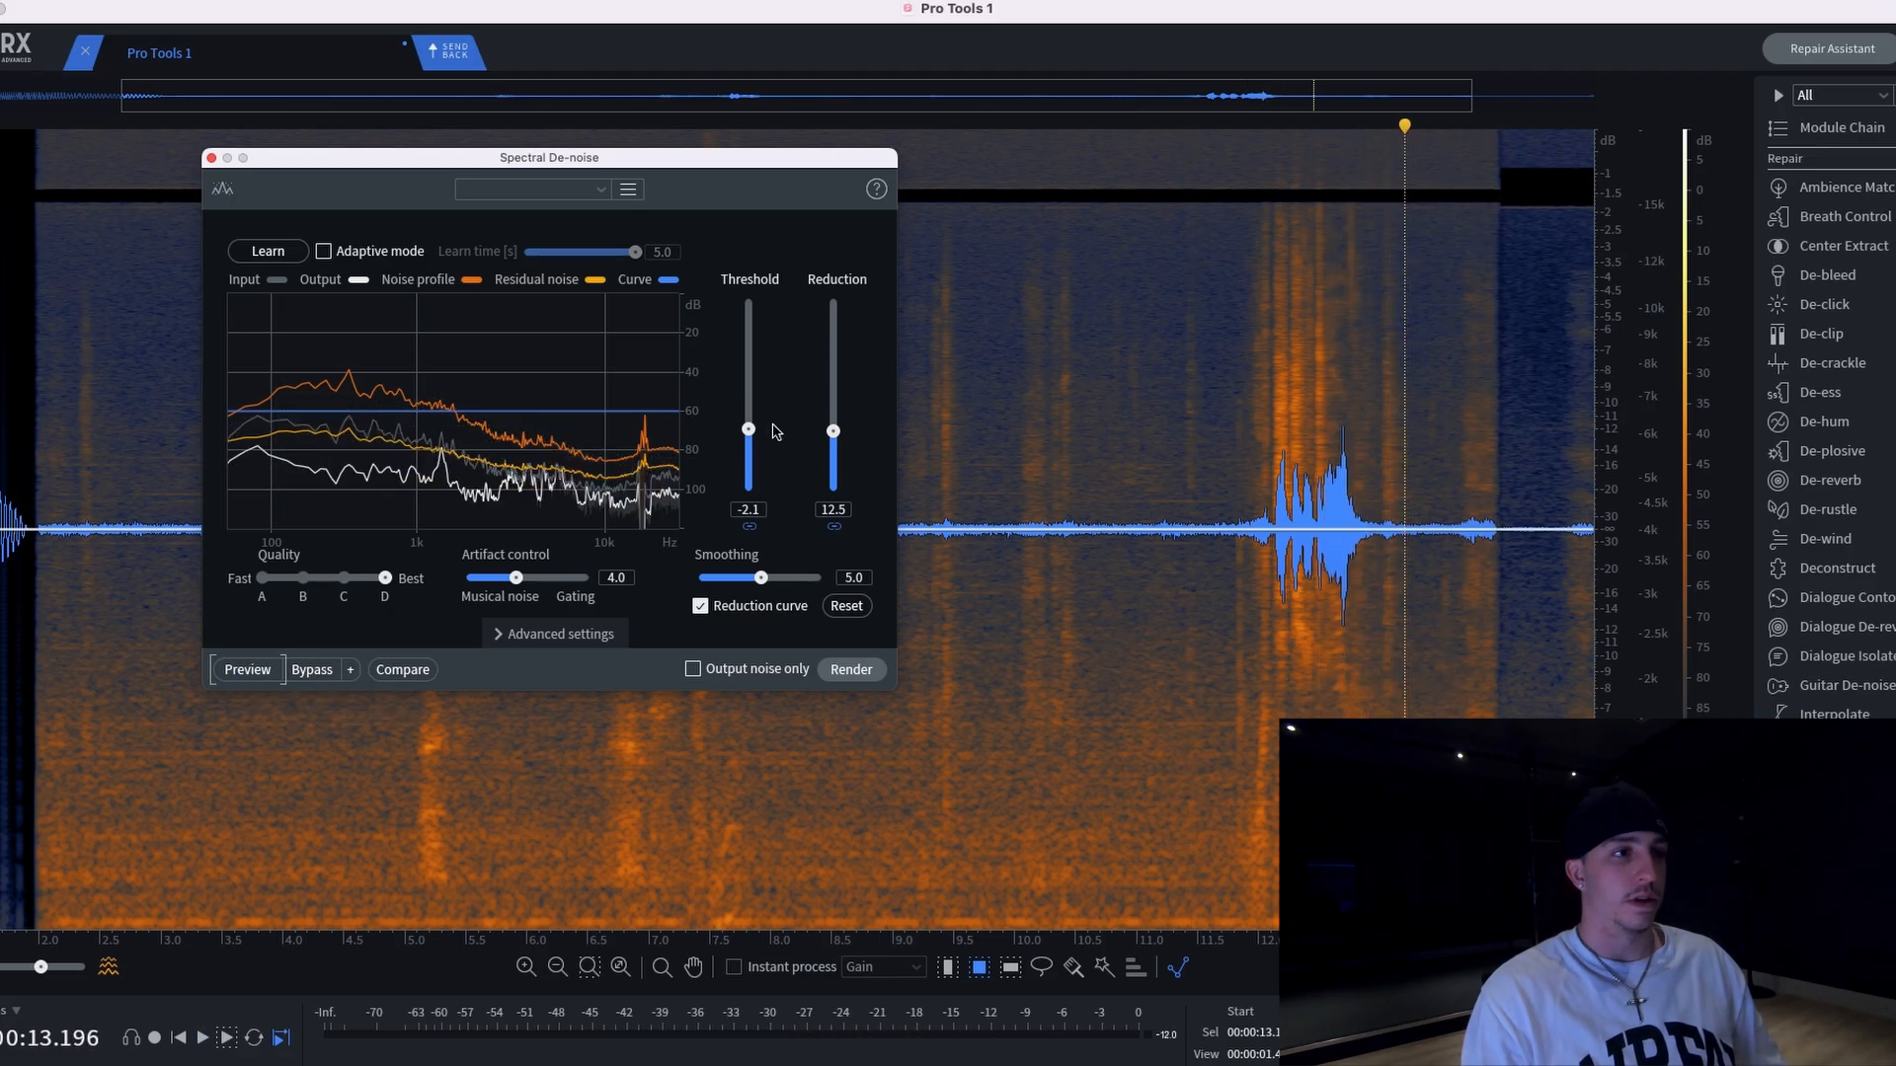
Set the de-noise threshold to -3.2 and reduction to 6.6, and preview from about 11 seconds
left_click_drag(751, 437, 753, 444)
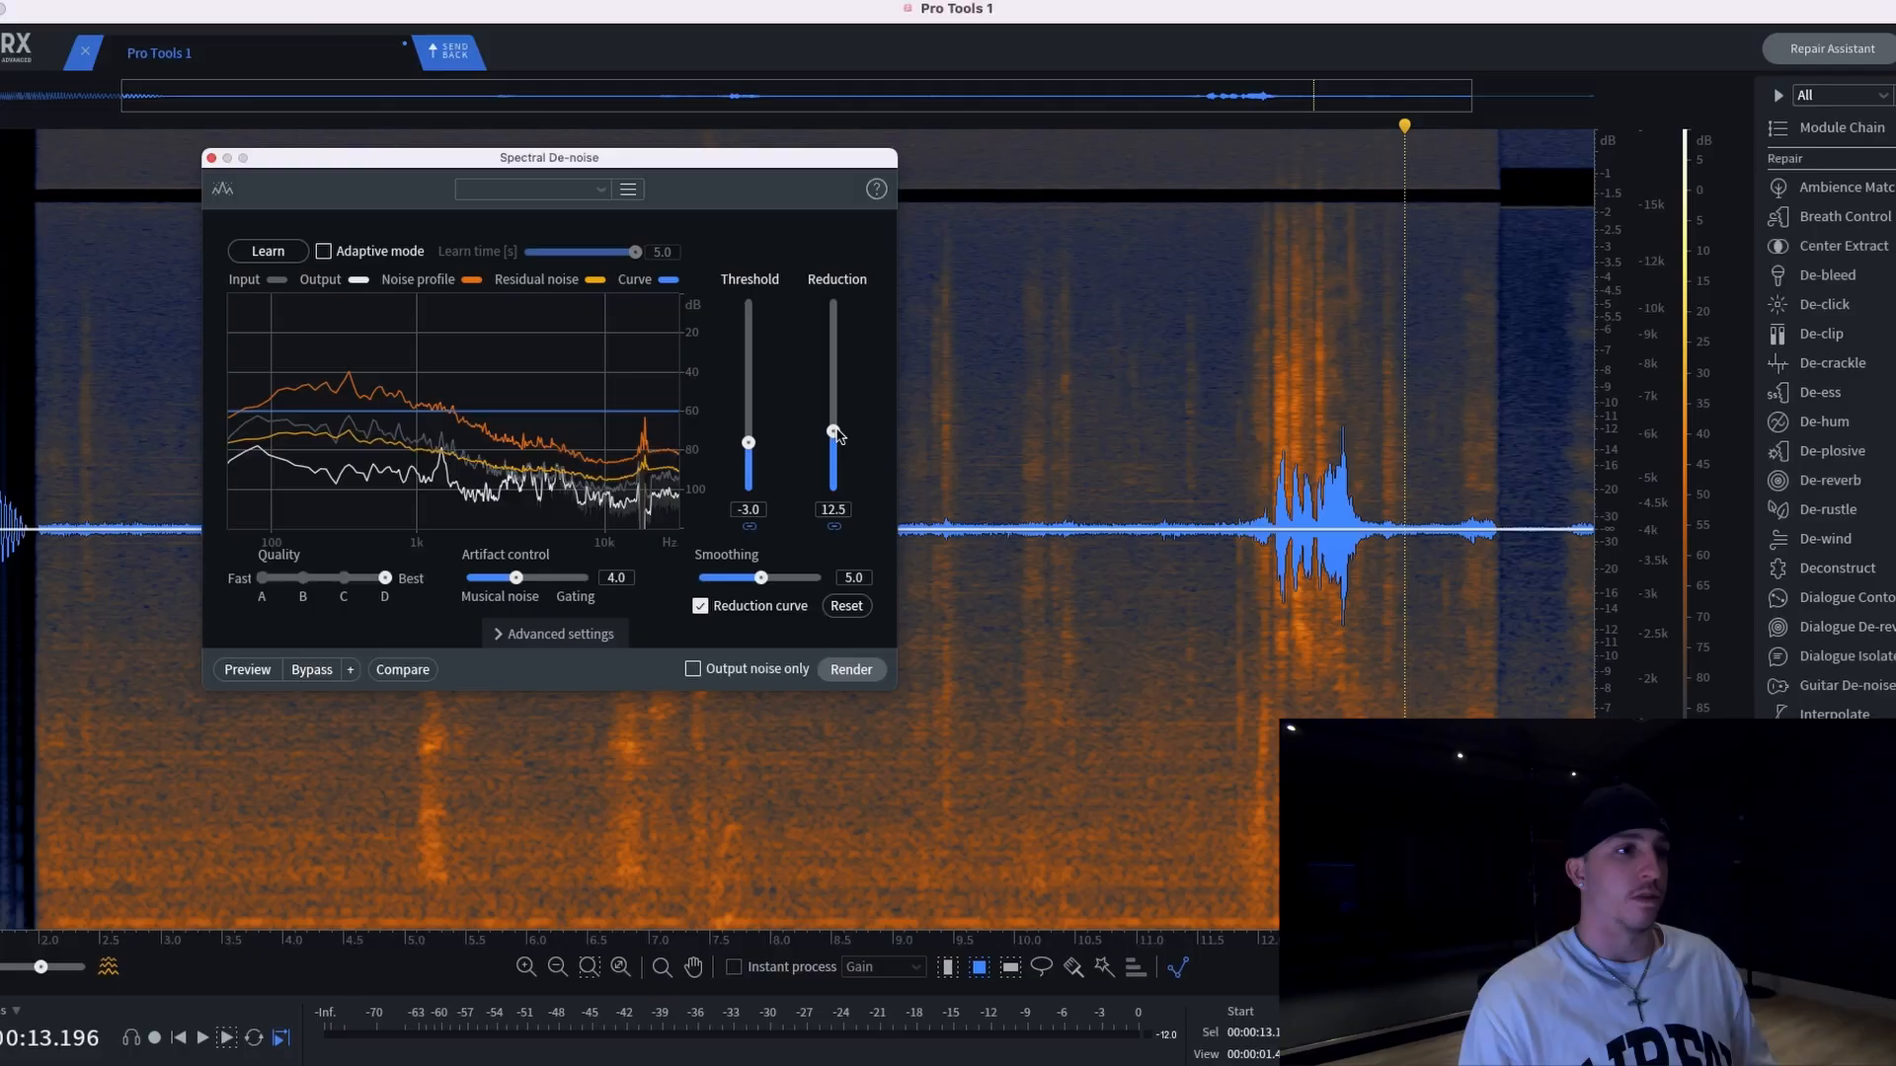
left_click_drag(834, 432, 826, 466)
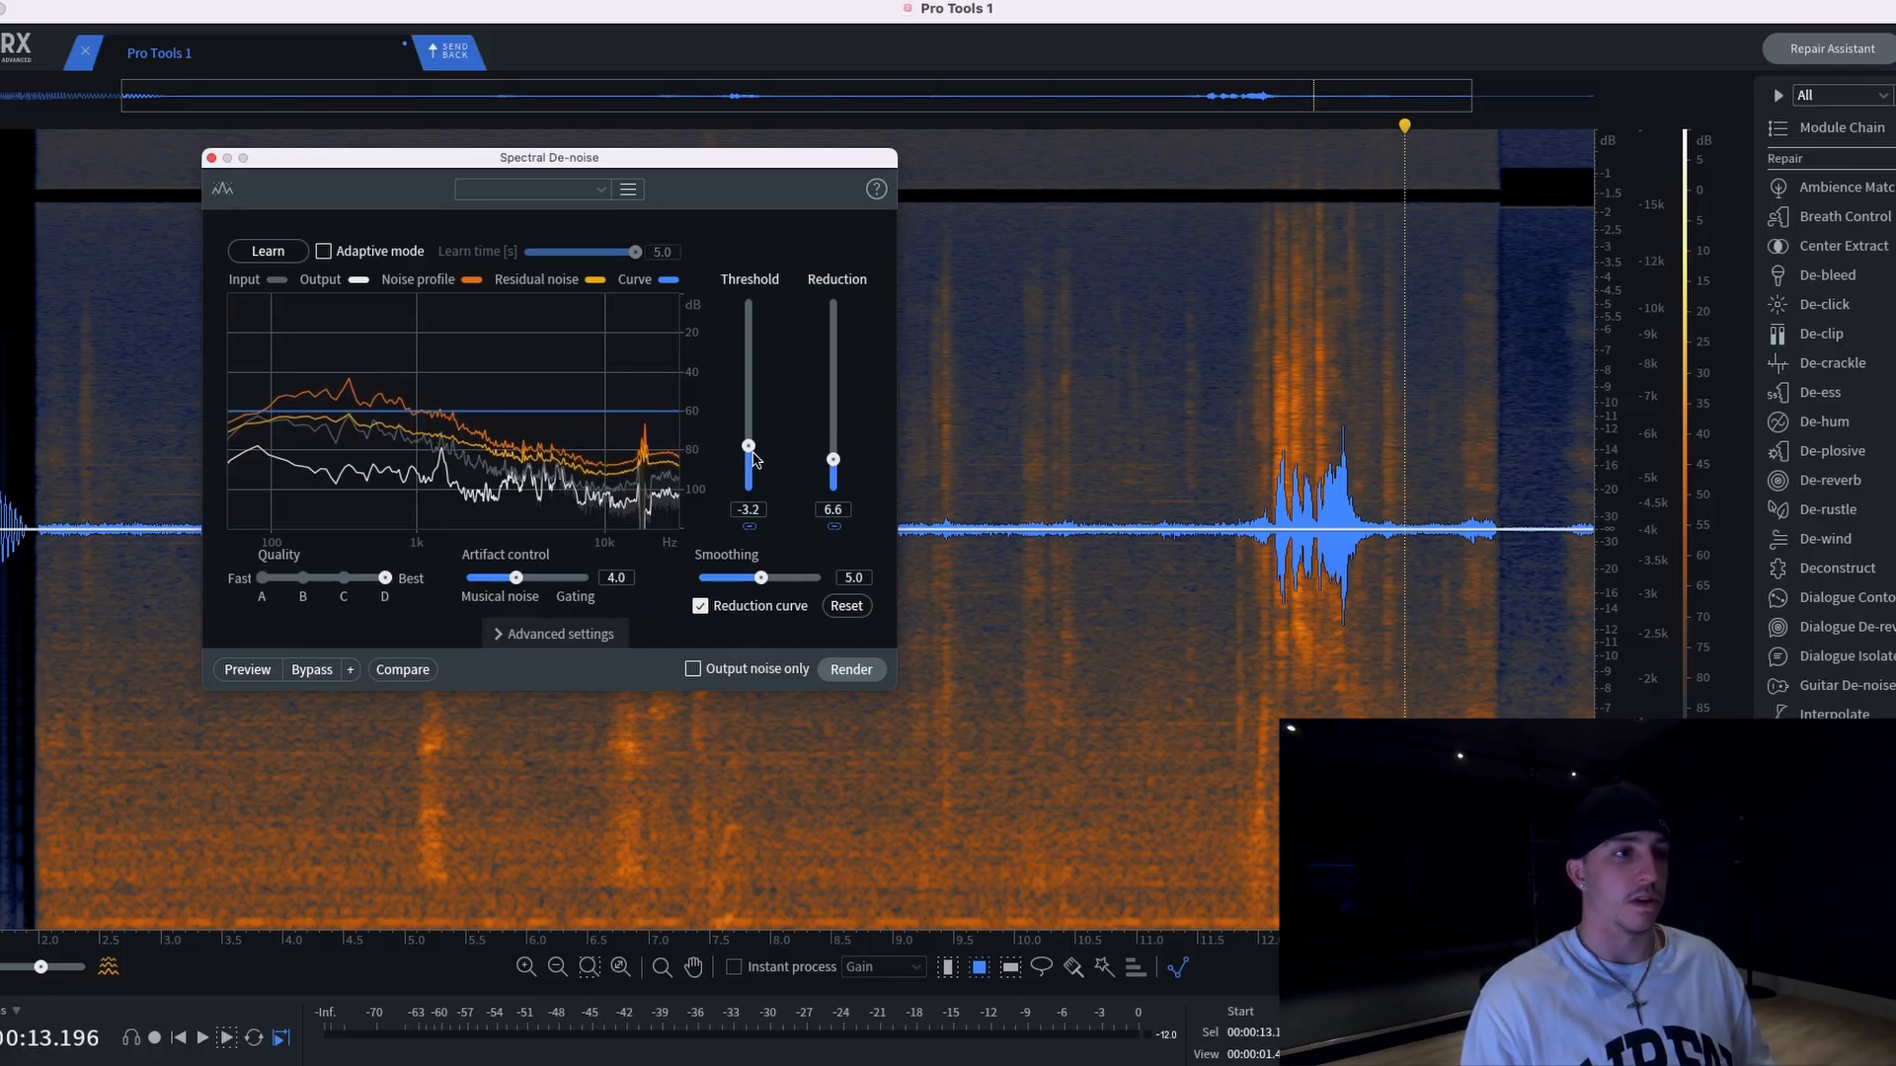
left_click(245, 670)
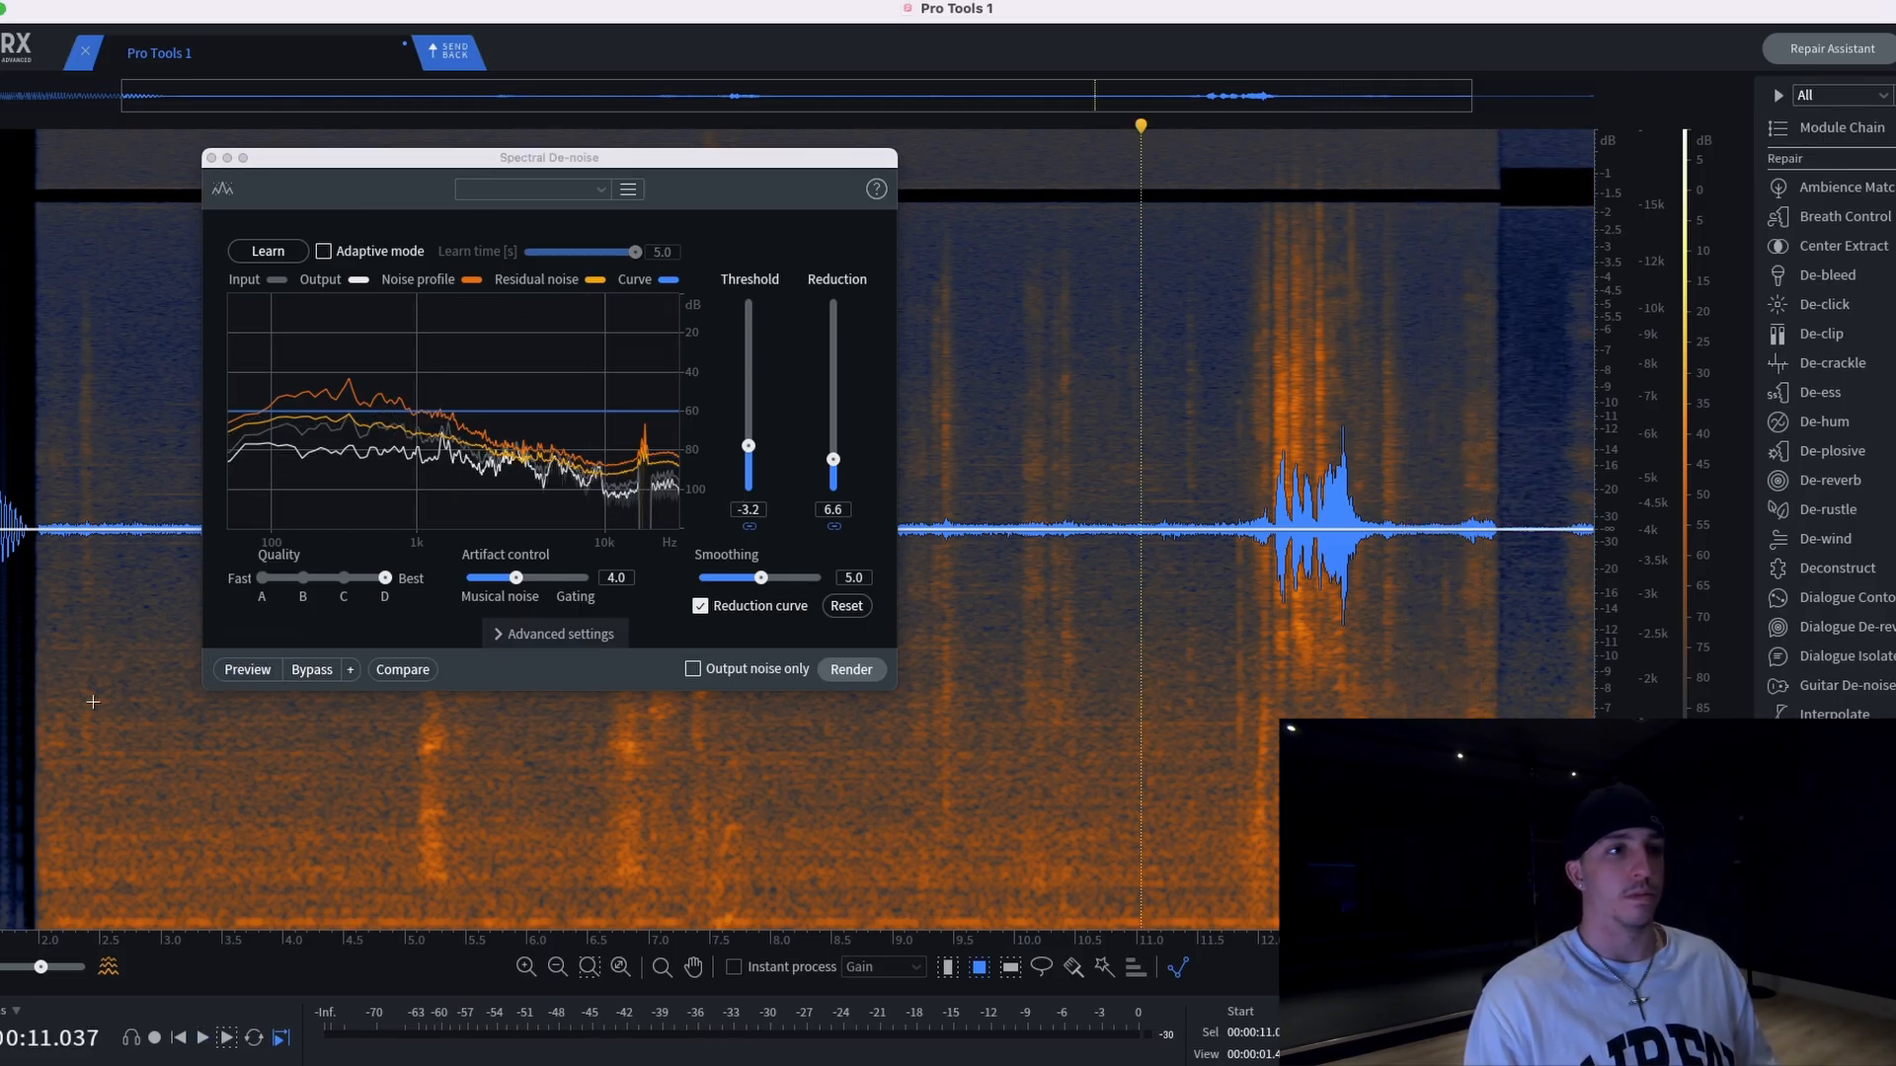
left_click(256, 679)
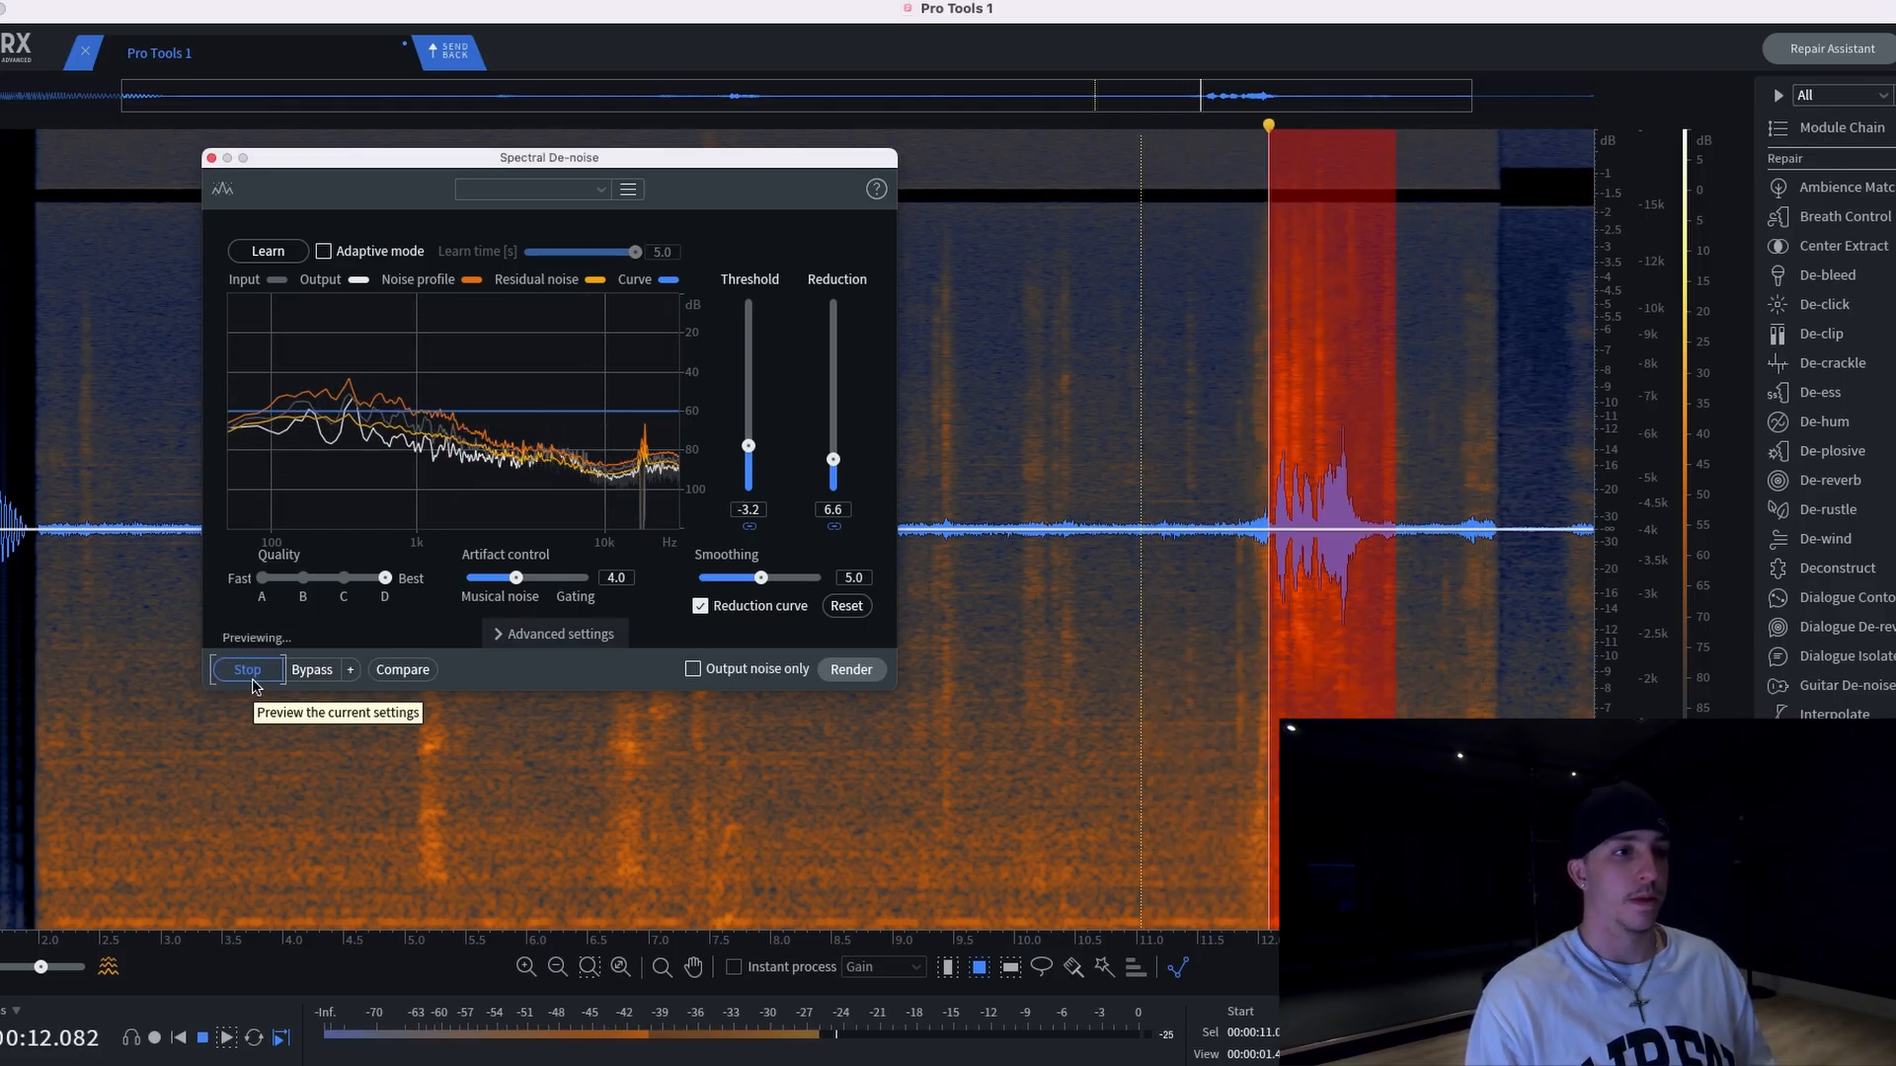
left_click(253, 681)
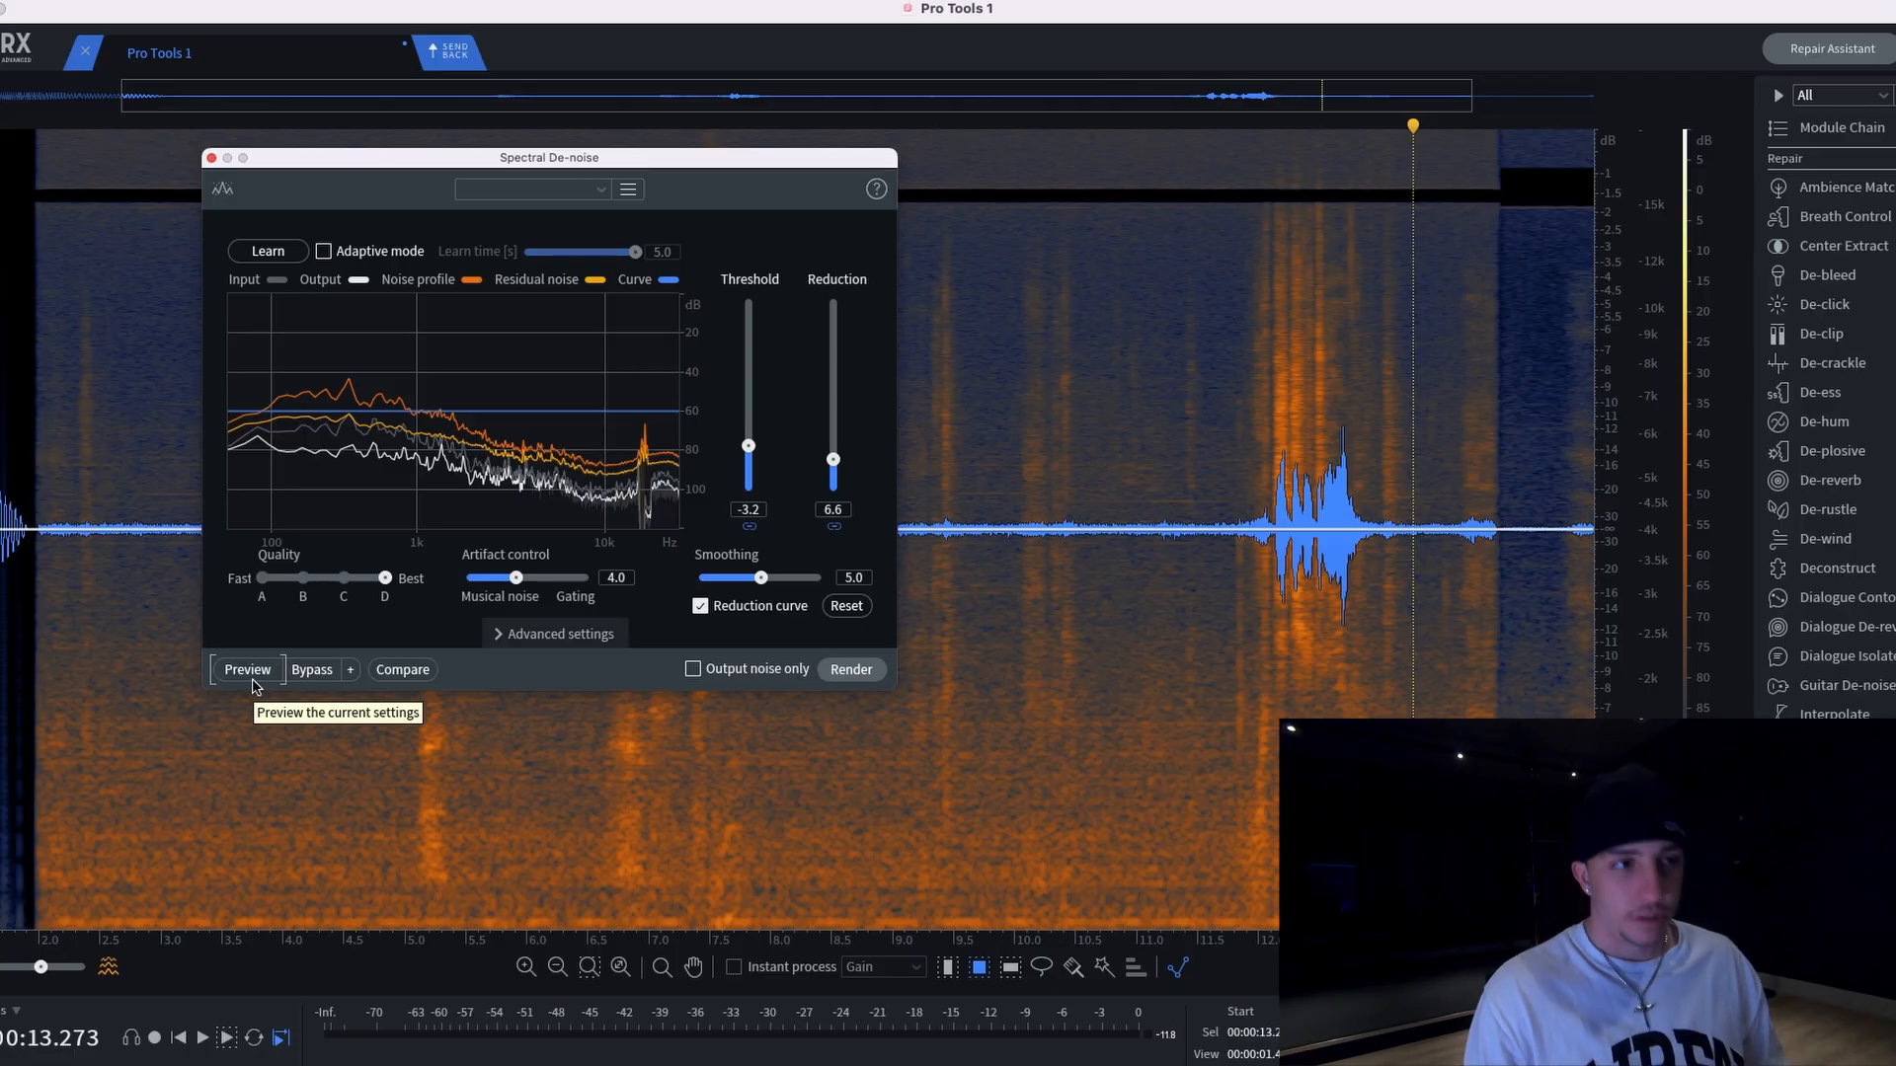
Render Spectral De-noise on the clip and close its settings window
left_click(851, 671)
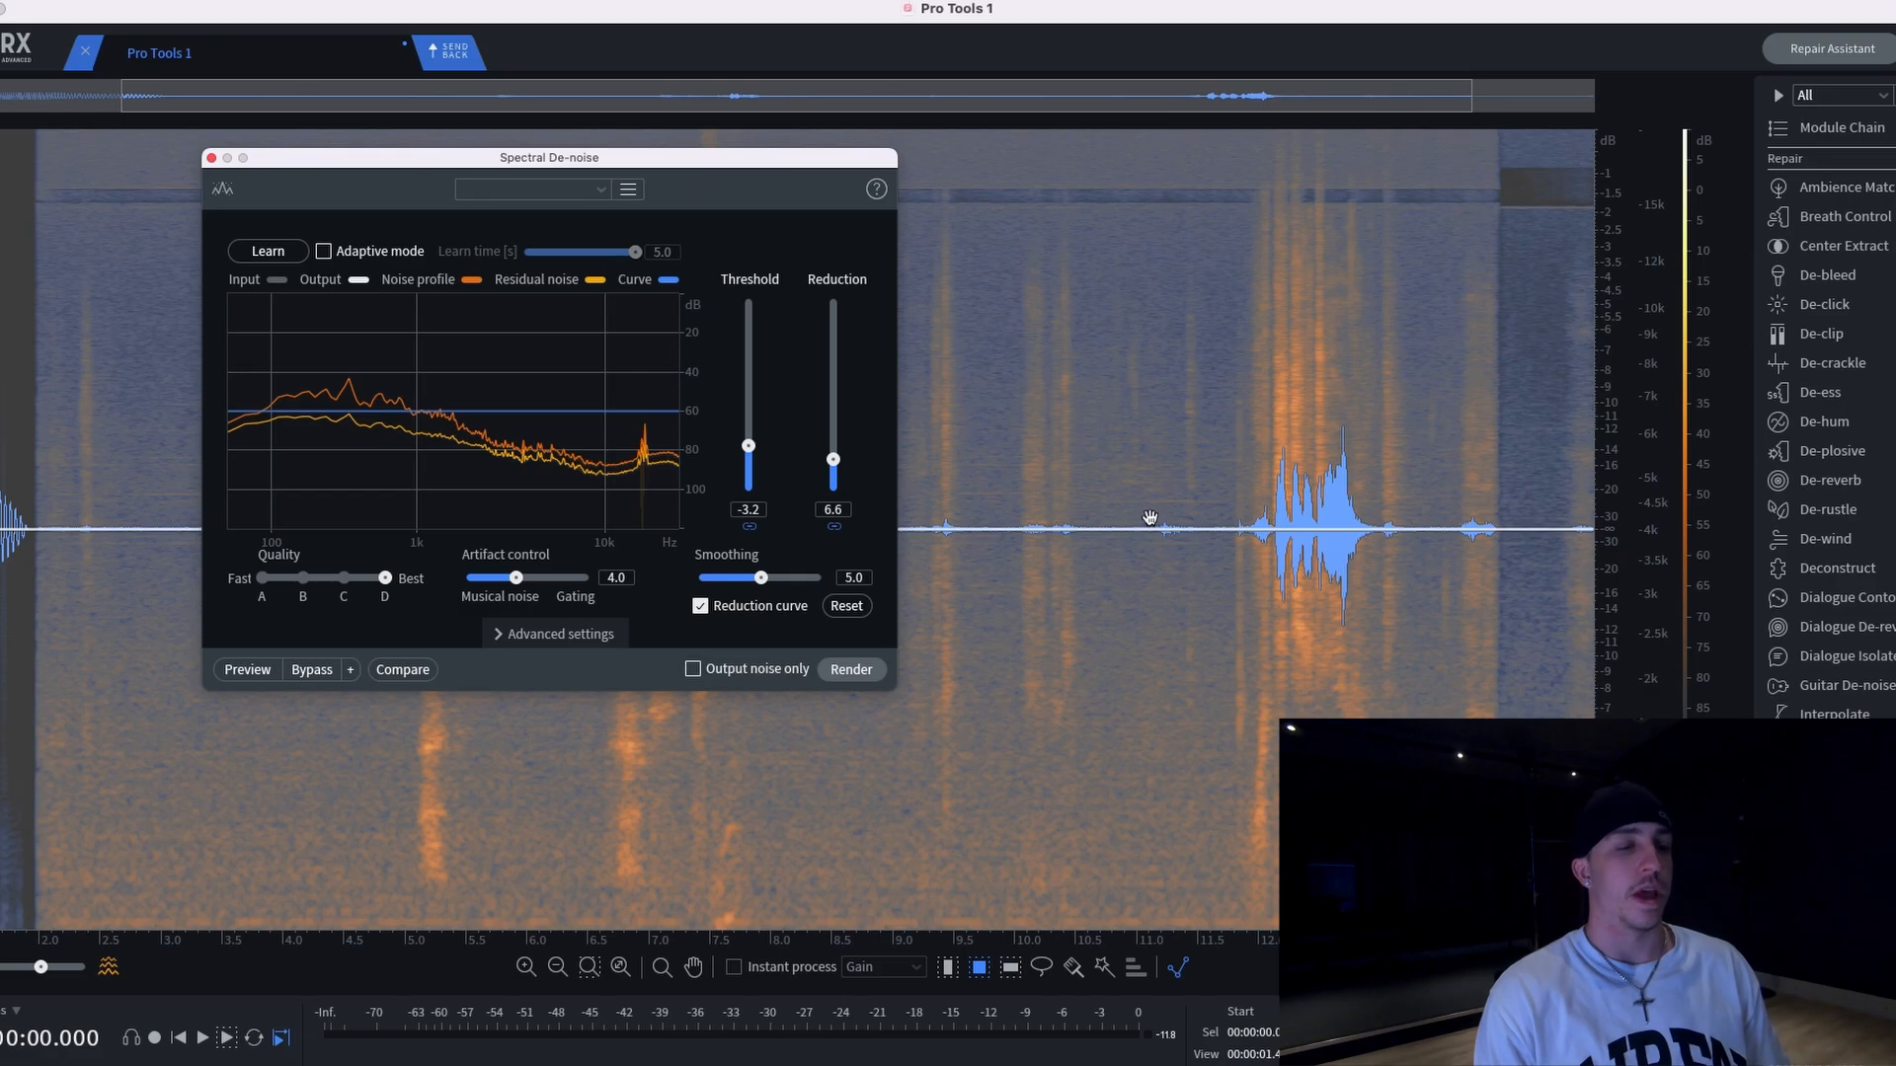
left_click_drag(593, 172, 1114, 362)
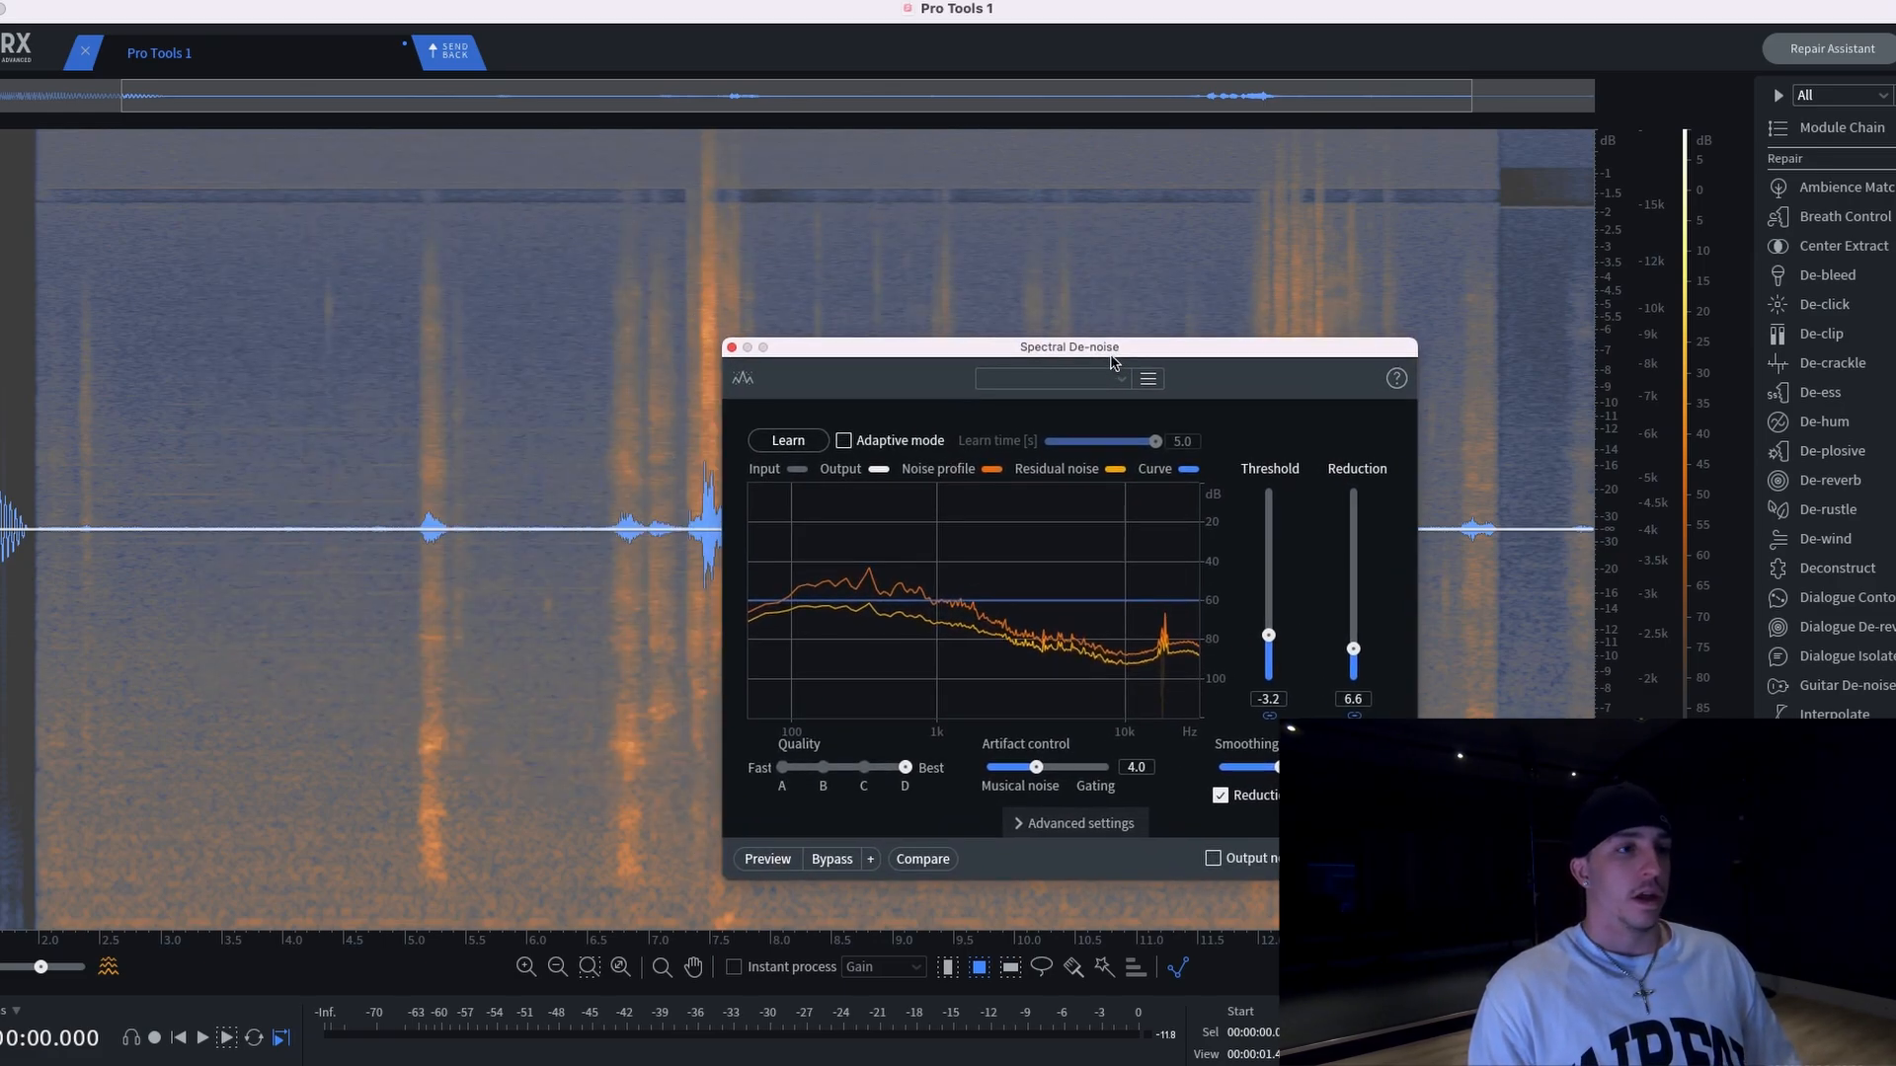
left_click(732, 348)
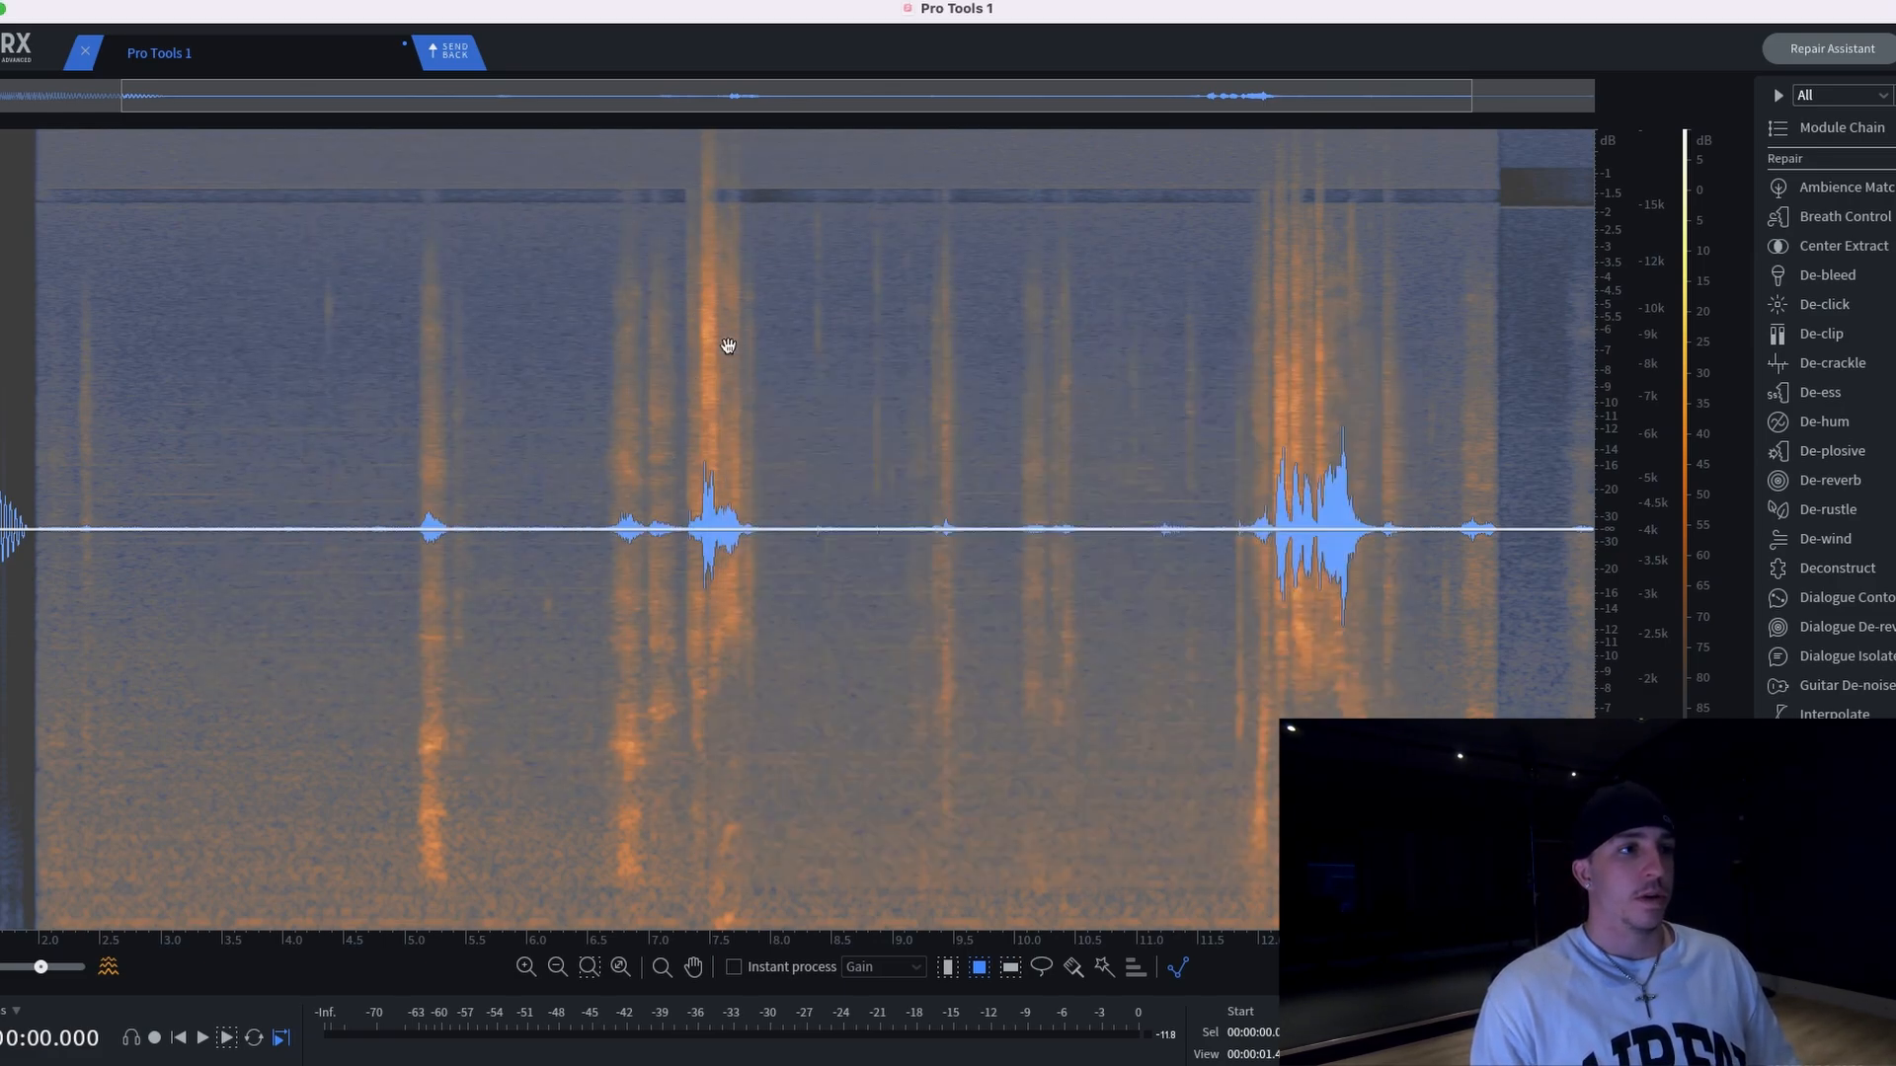
Send the repaired audio back to Pro Tools and close the RX Connect window
left_click(450, 56)
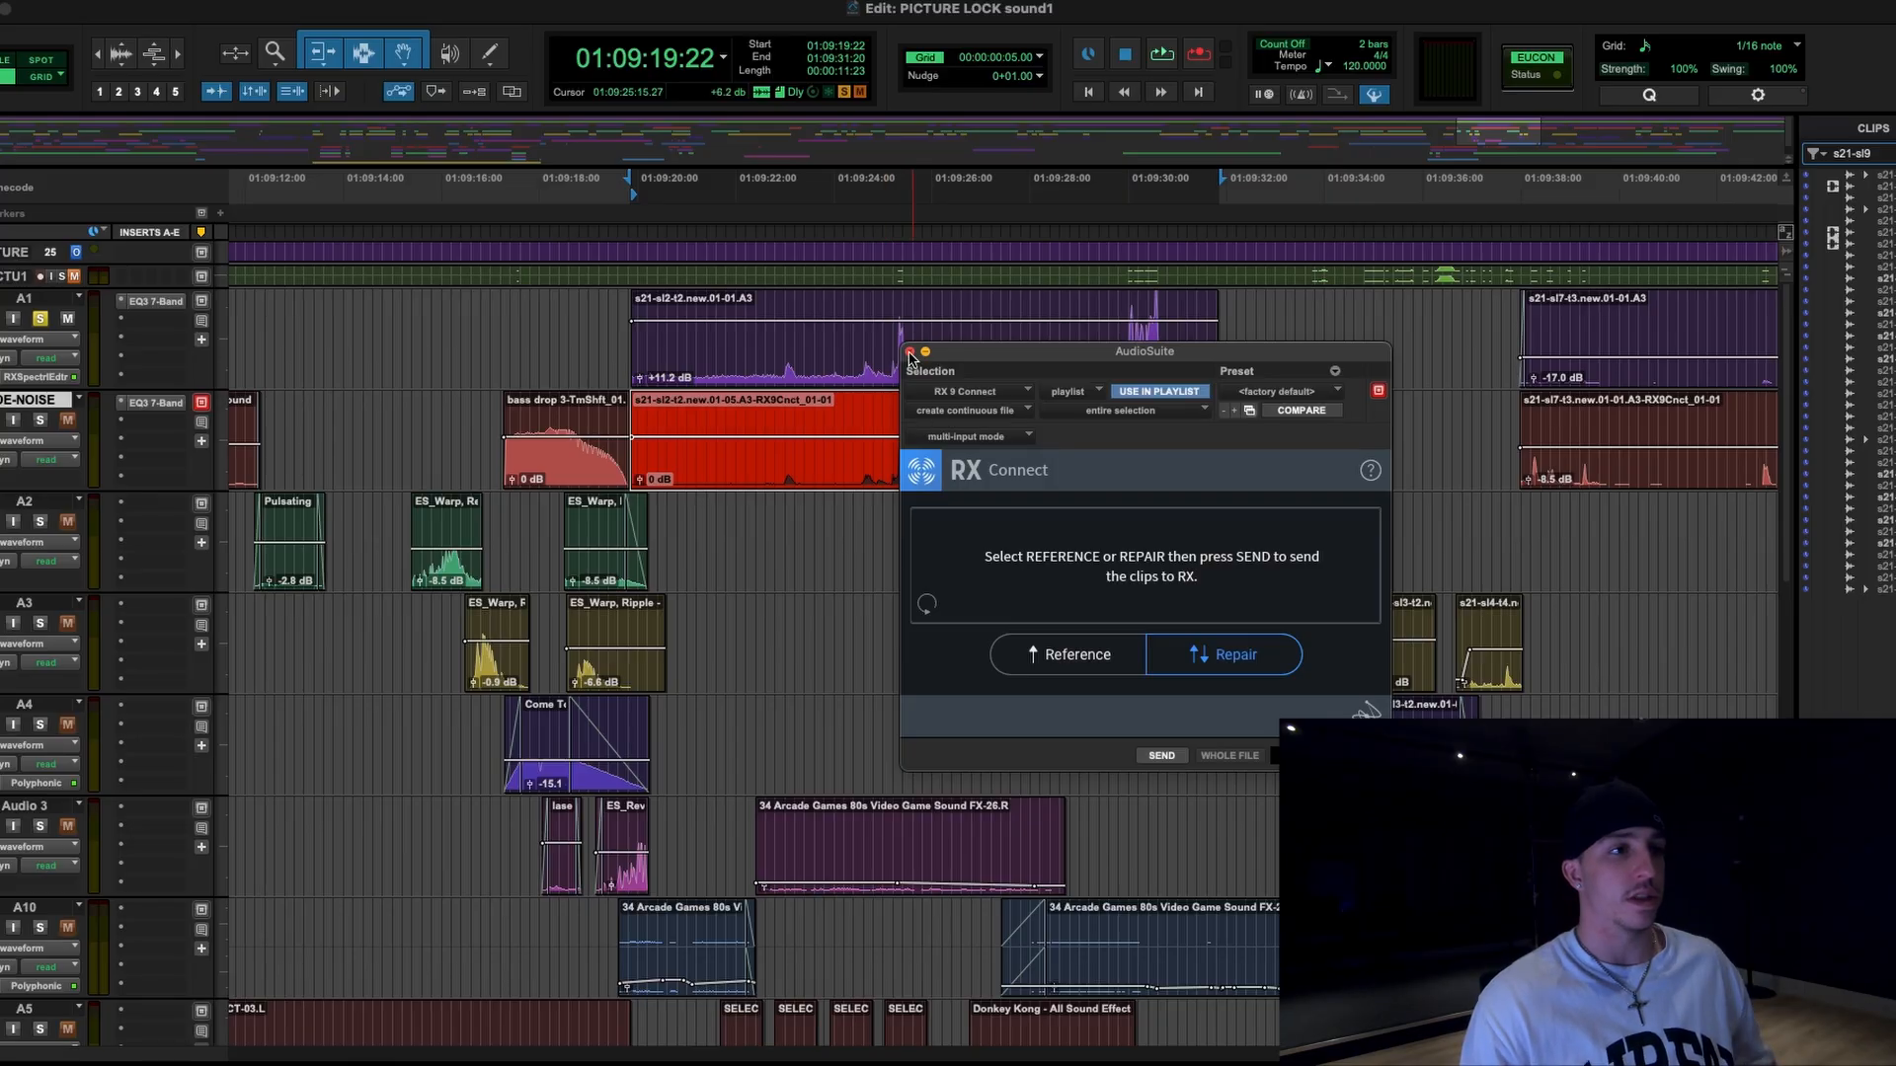
left_click(909, 353)
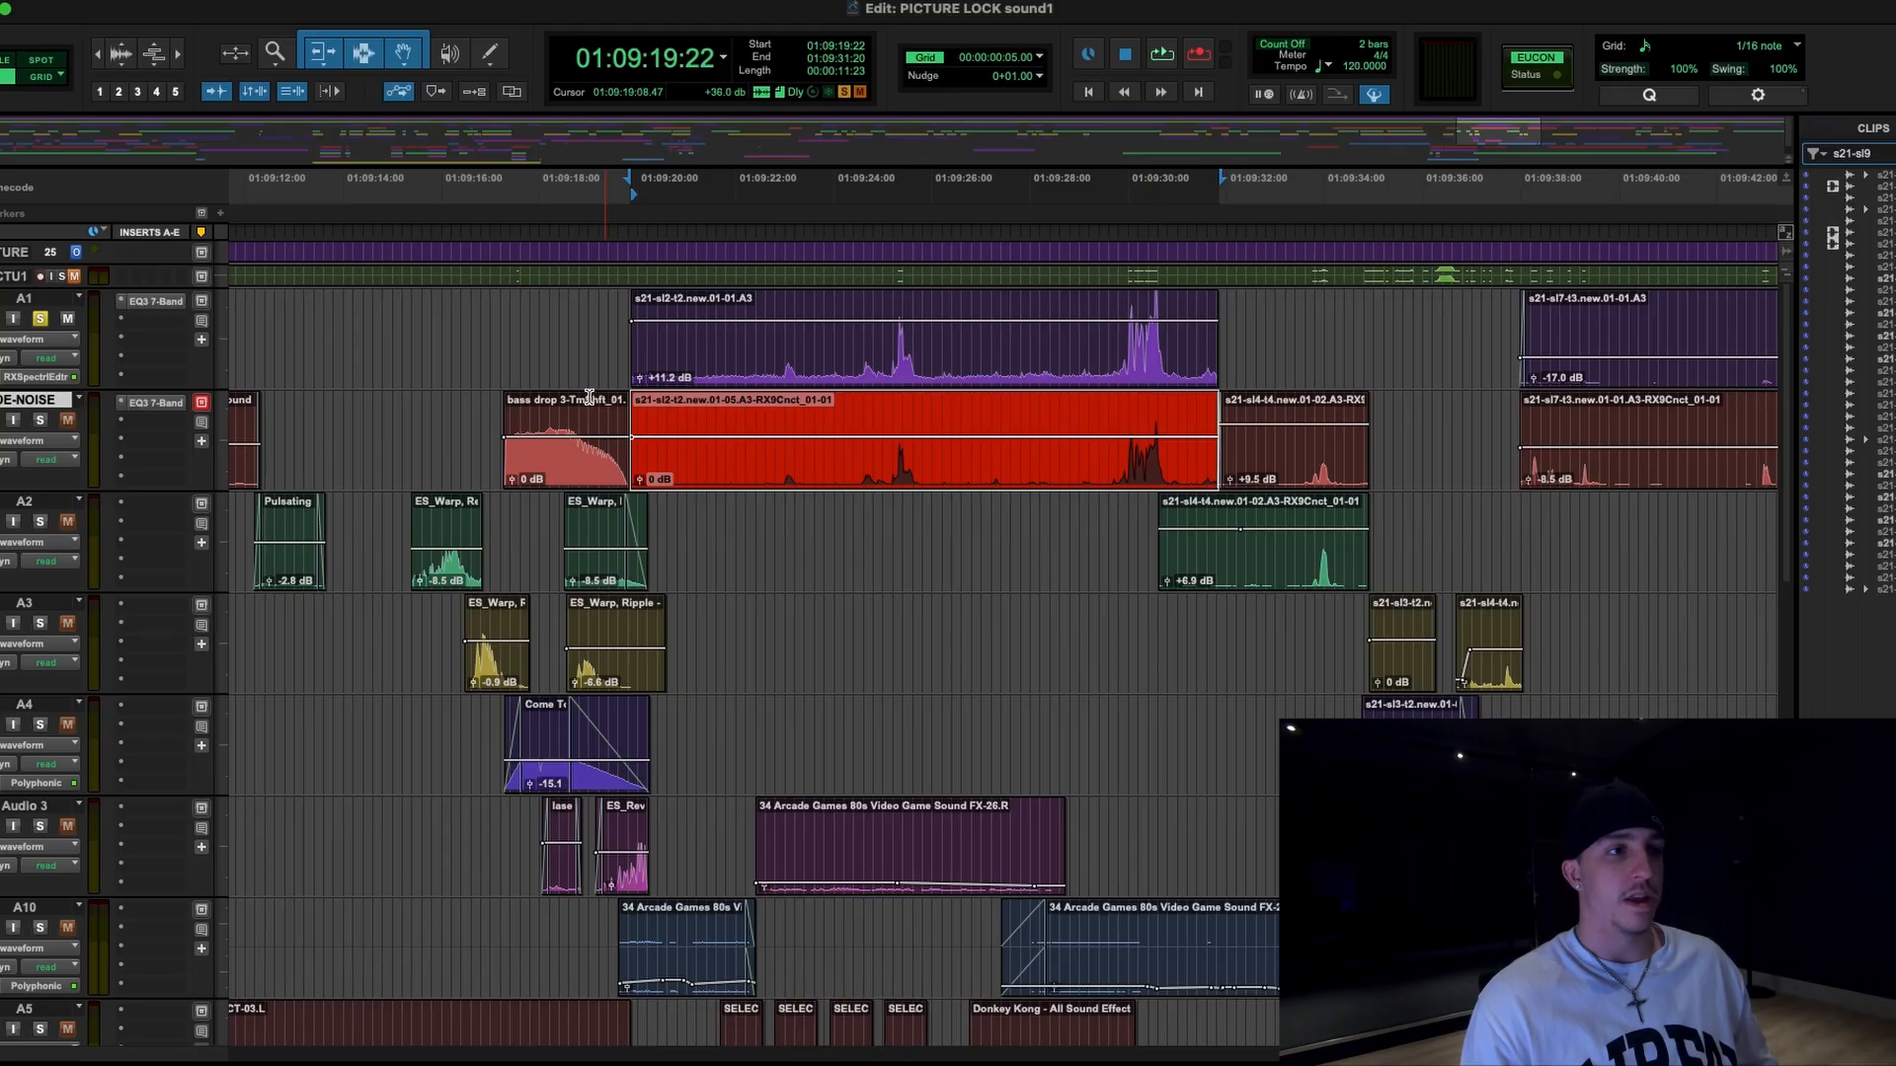
Adjust clip gain to -1.8 dB on the A1 original and +20.1 dB on the DE-NOISE copy, comparing them in playback
left_click_drag(640, 384, 636, 413)
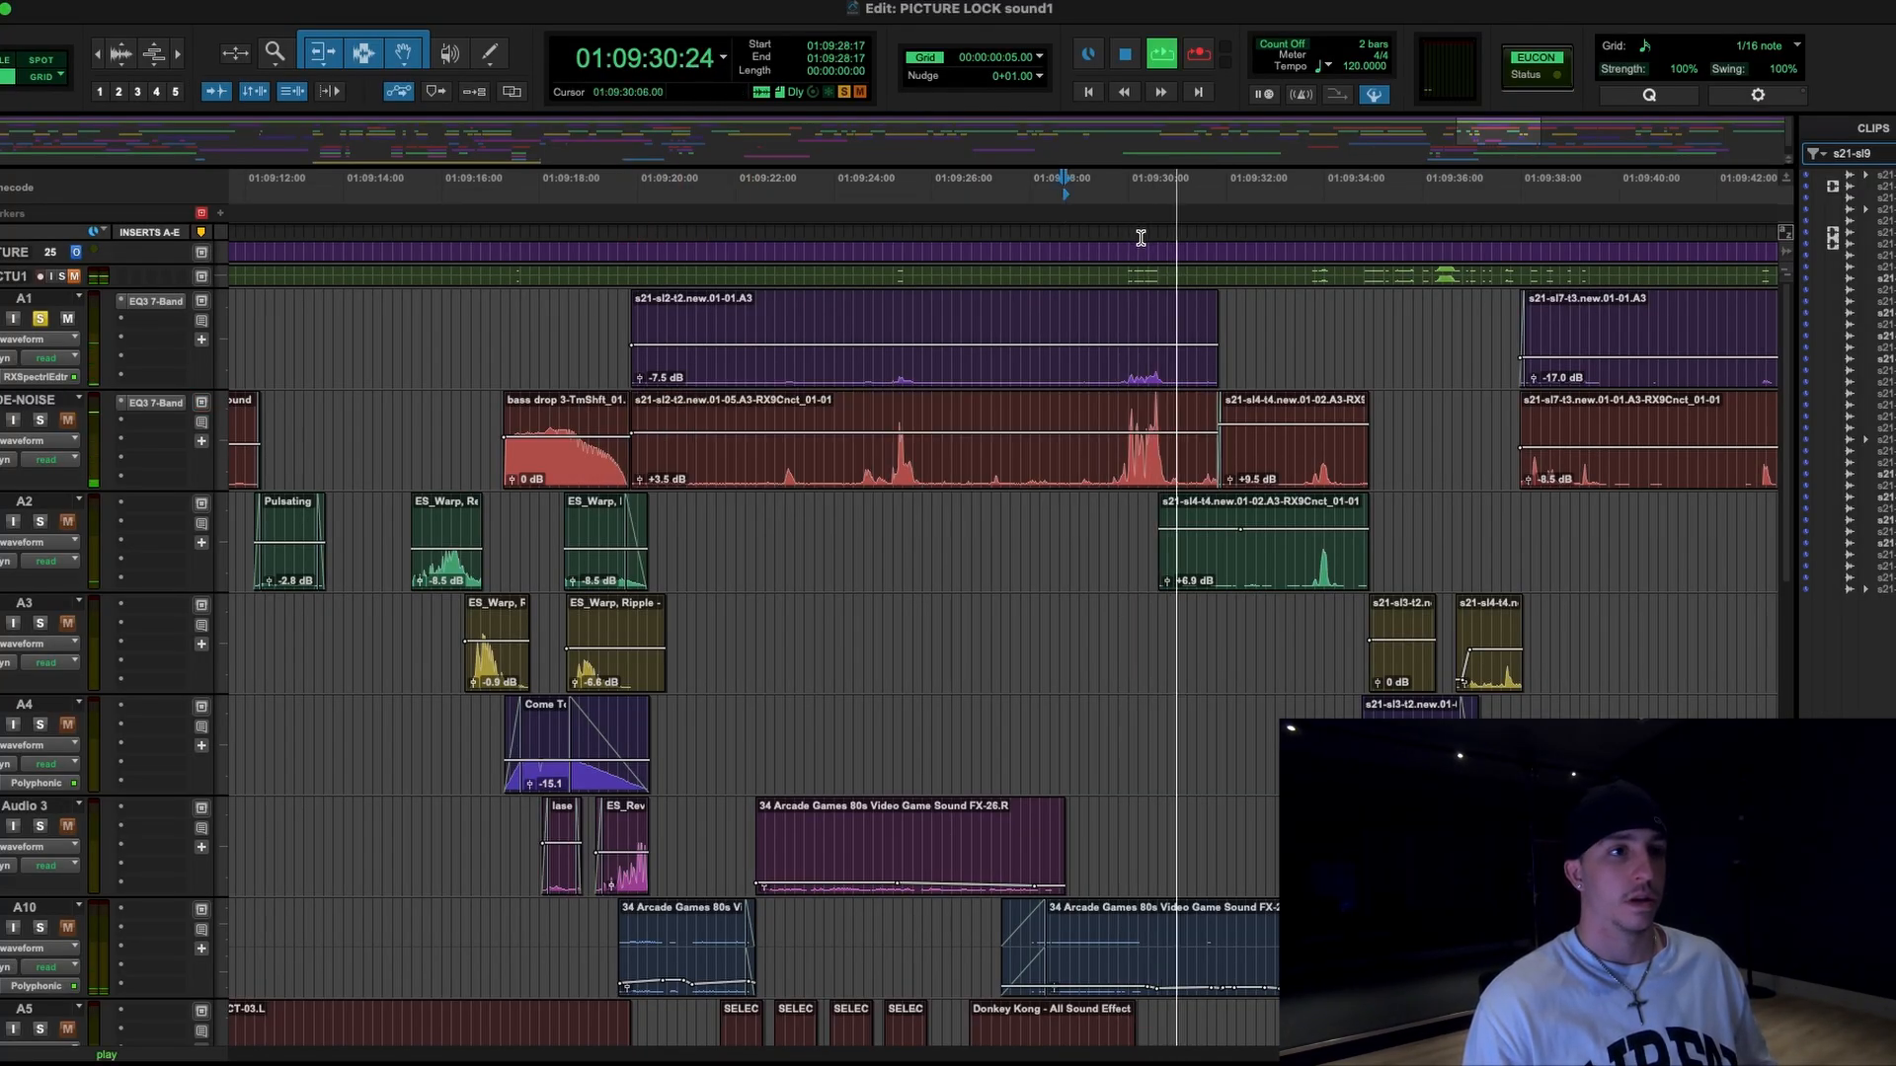
key("space")
left_click_drag(640, 483, 649, 378)
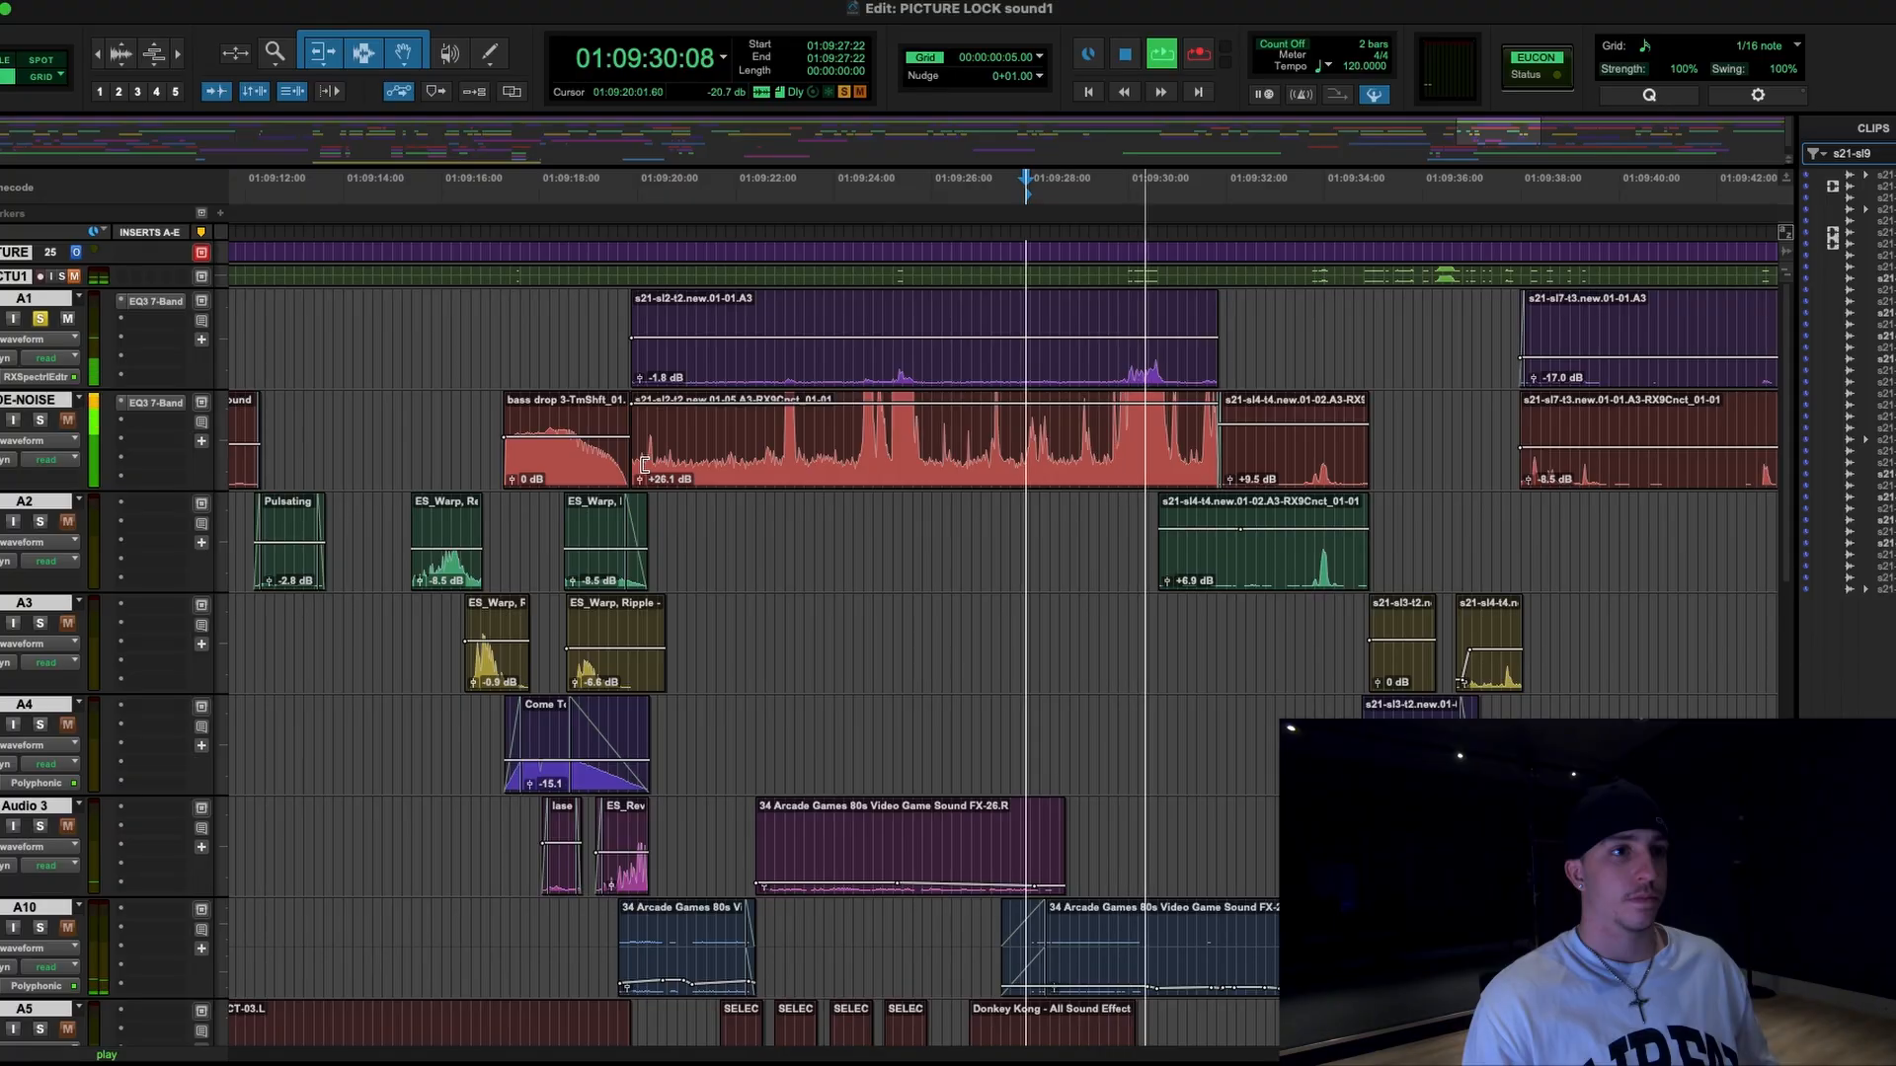
key("space")
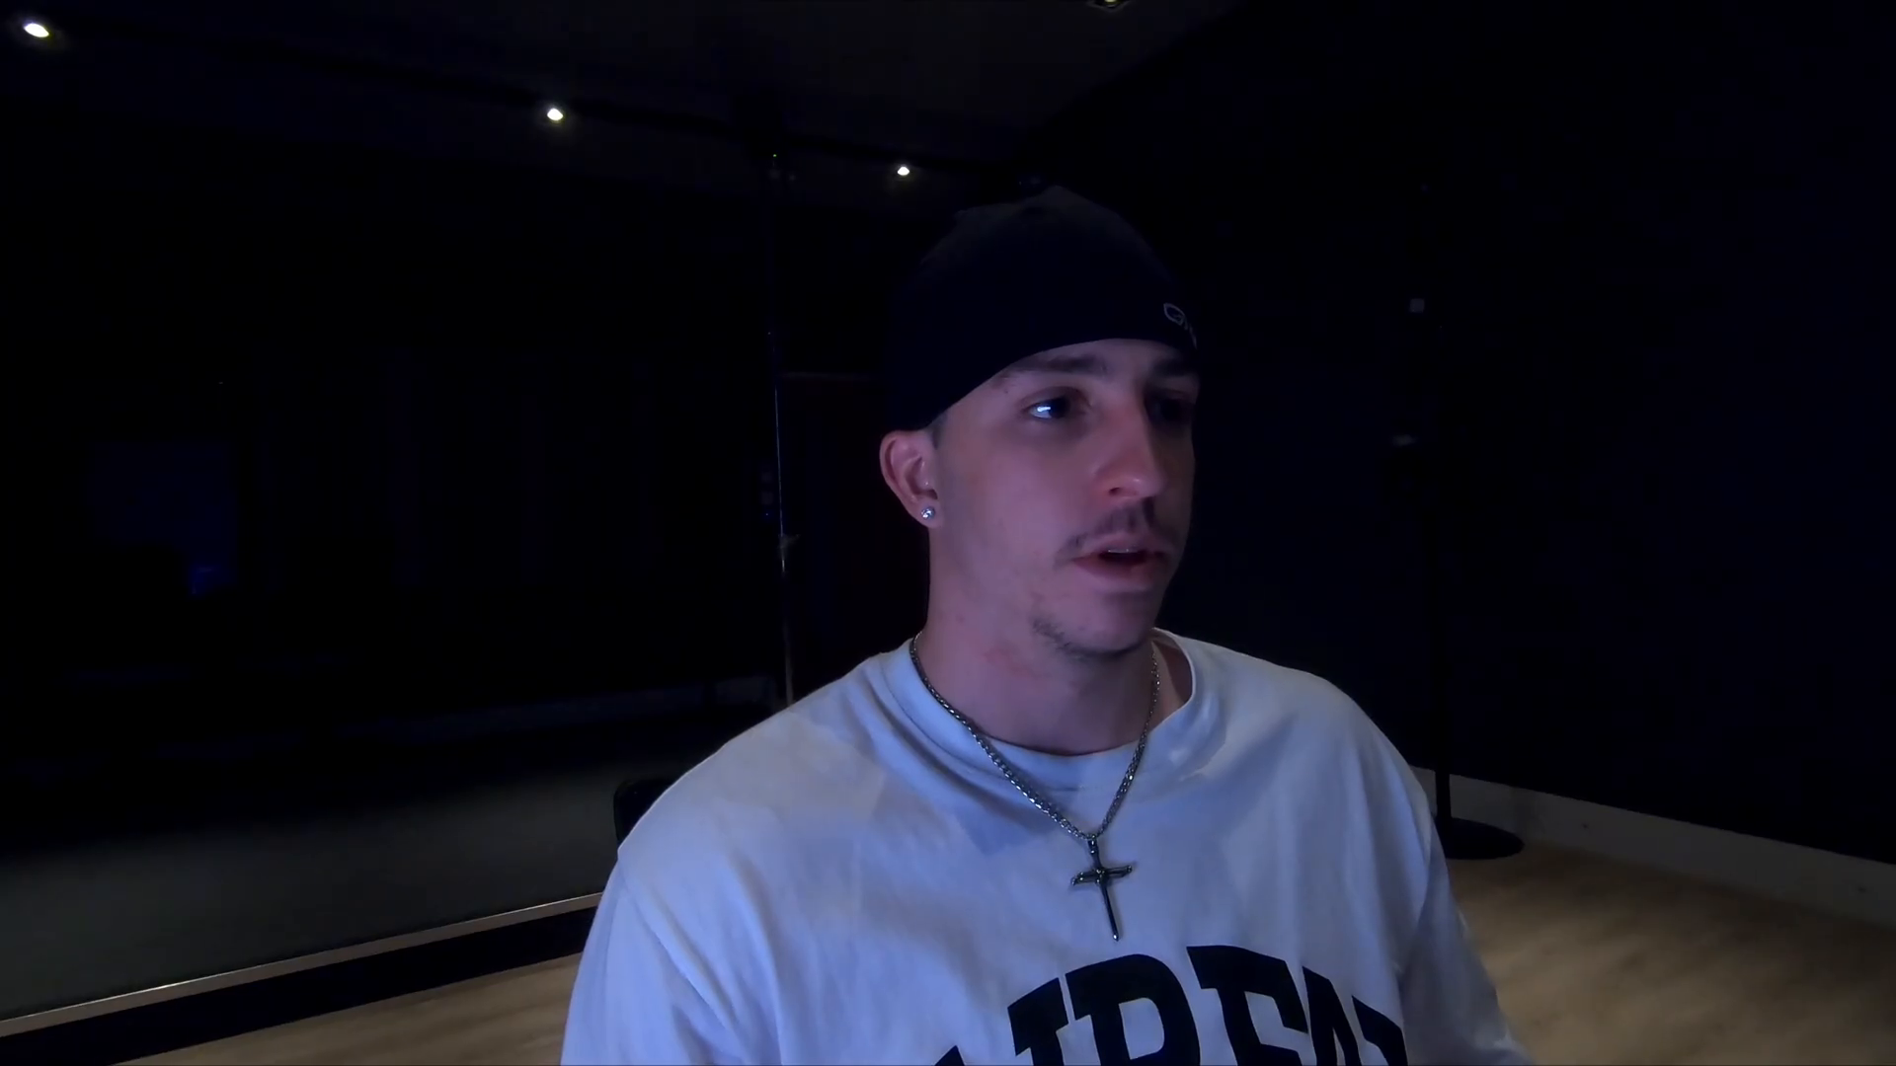